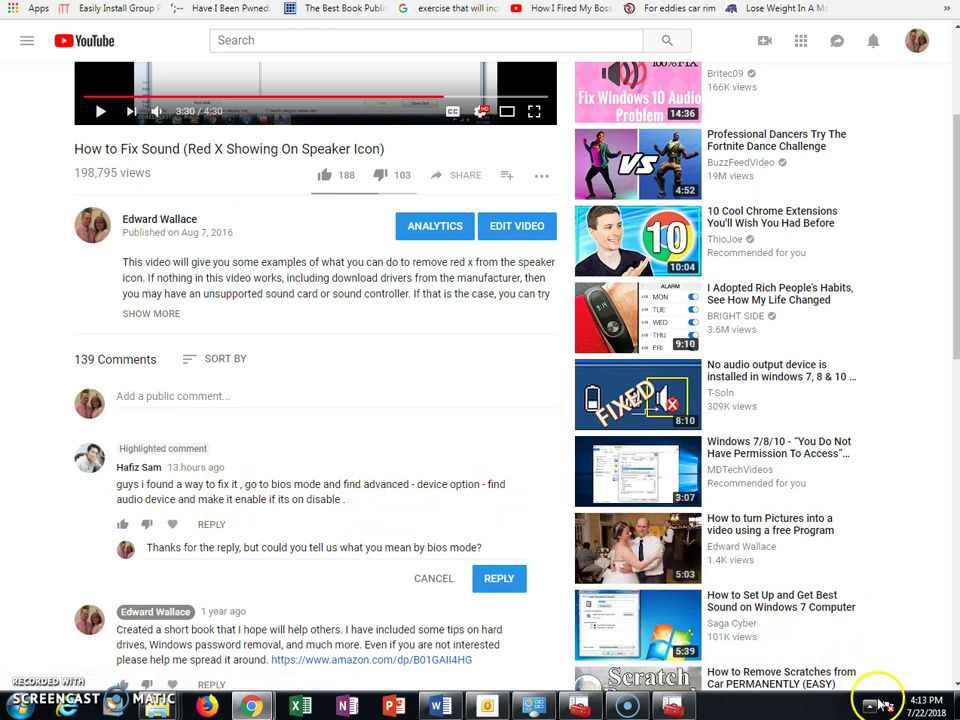
Check the status of the speaker icon among the hidden notification icons.
left_click(871, 706)
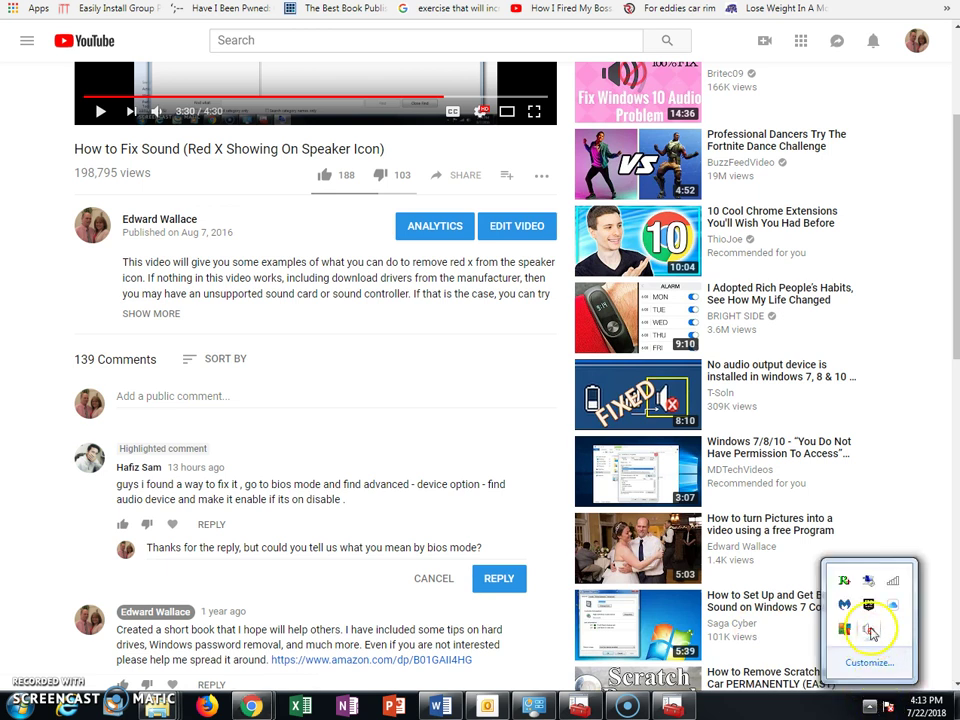
mouse_move(873, 632)
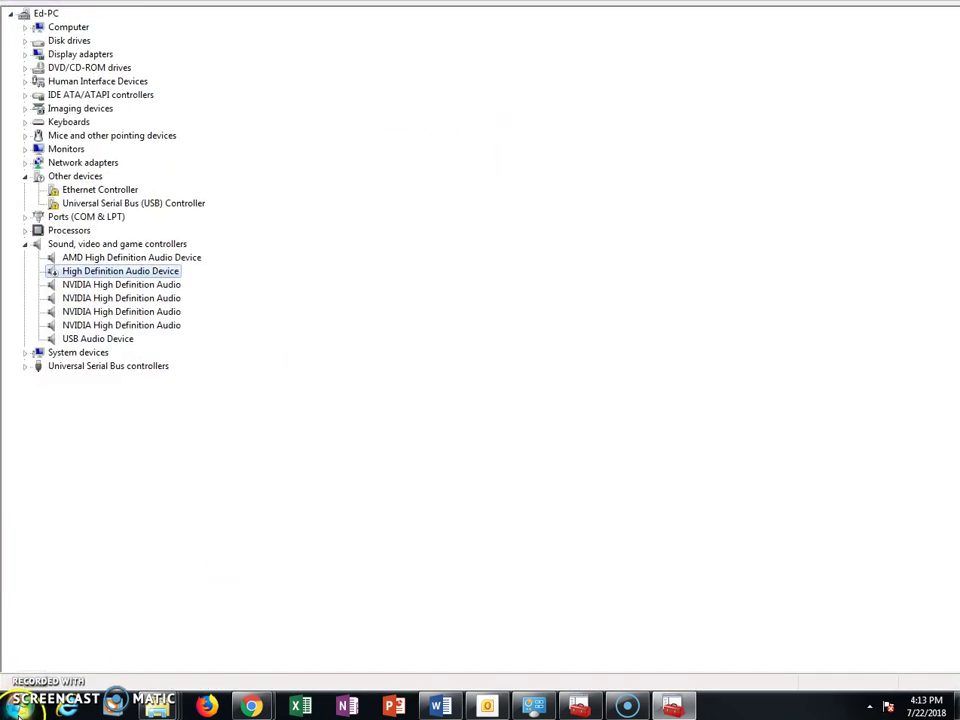
Open Device Manager from the computer's system properties and maximize its window.
left_click(21, 708)
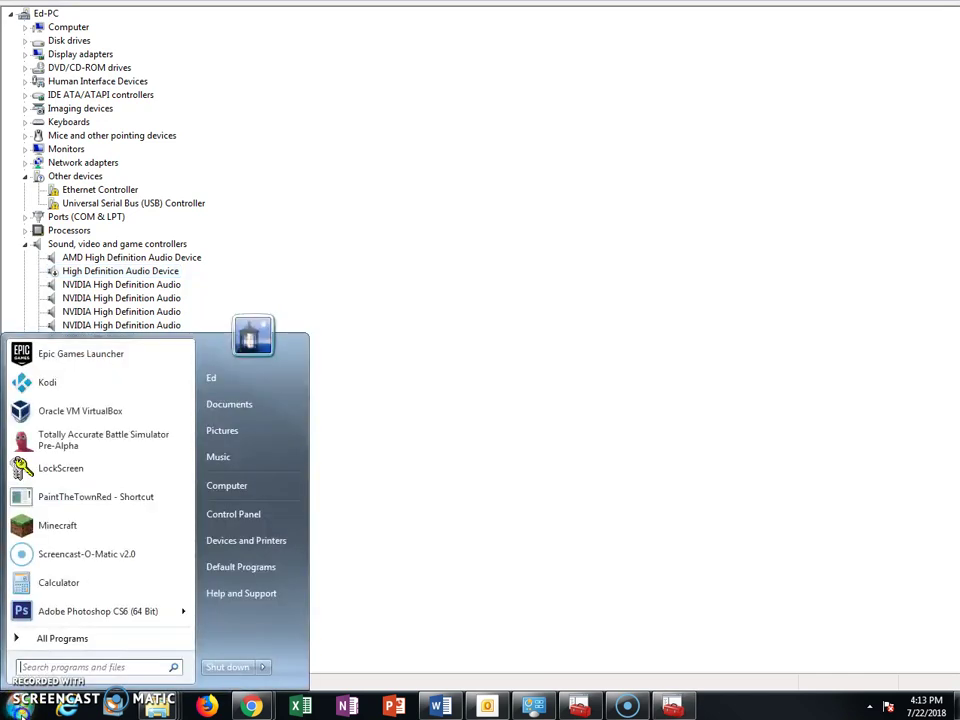
right_click(237, 489)
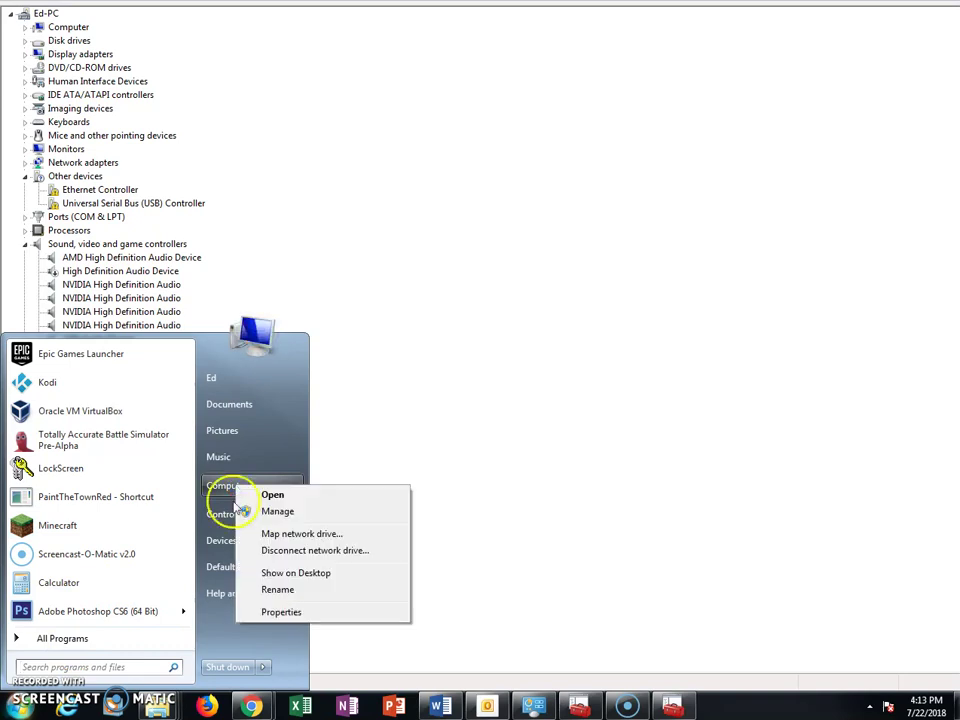
left_click(319, 613)
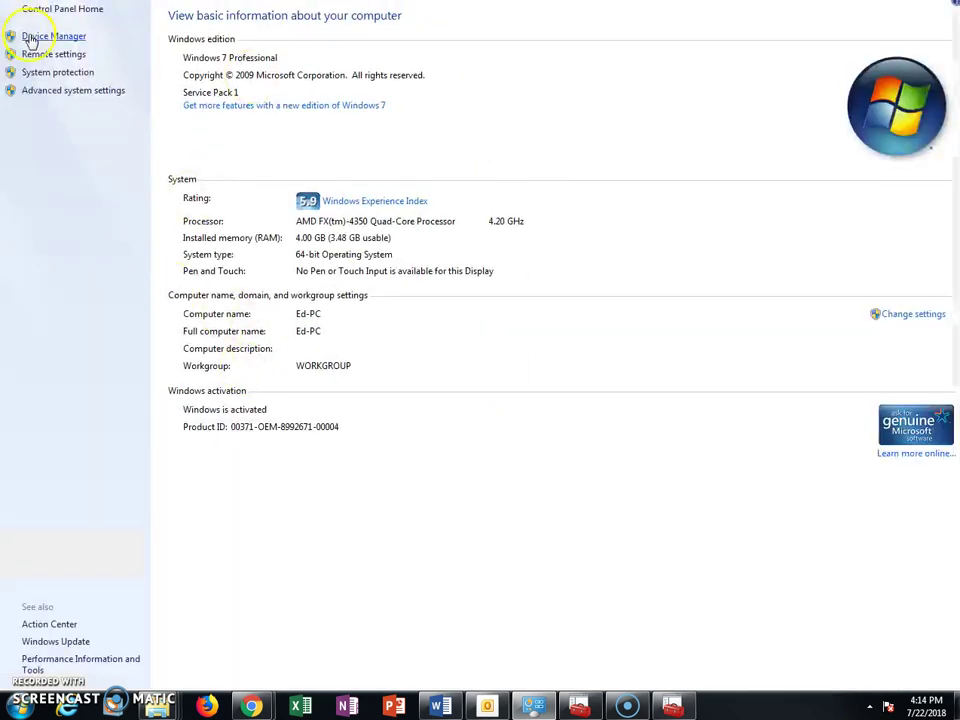
left_click(30, 37)
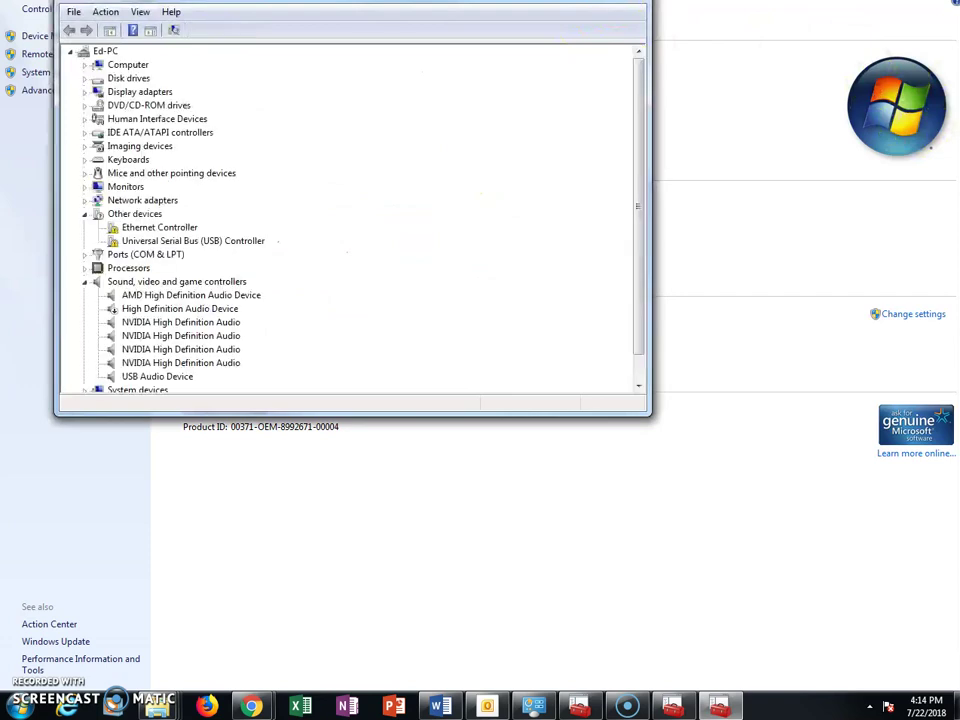
key("super+Up")
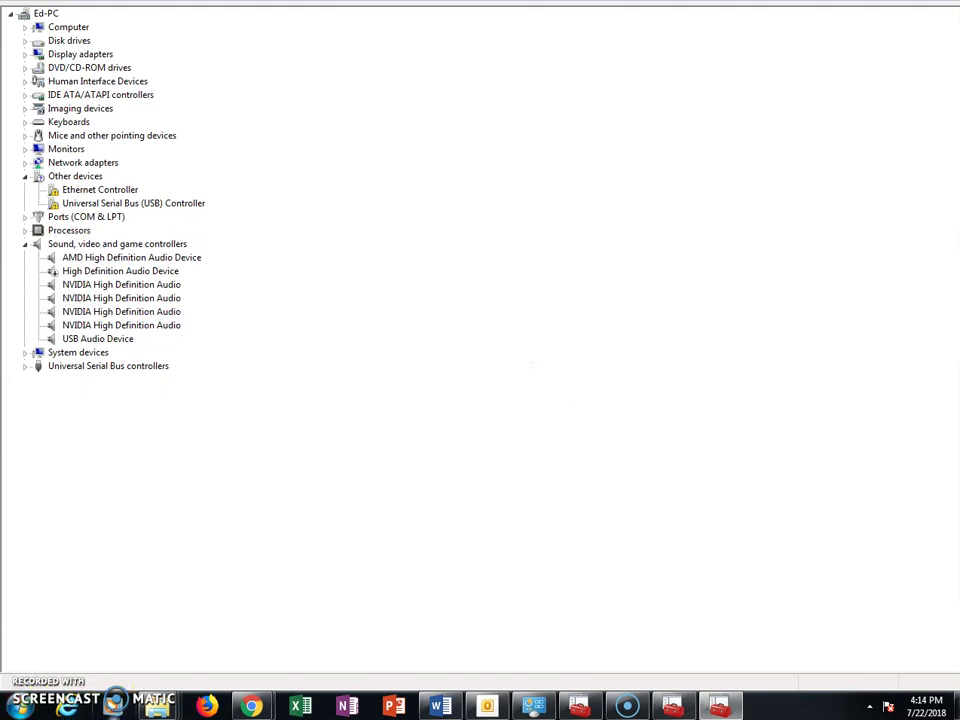
mouse_move(155, 706)
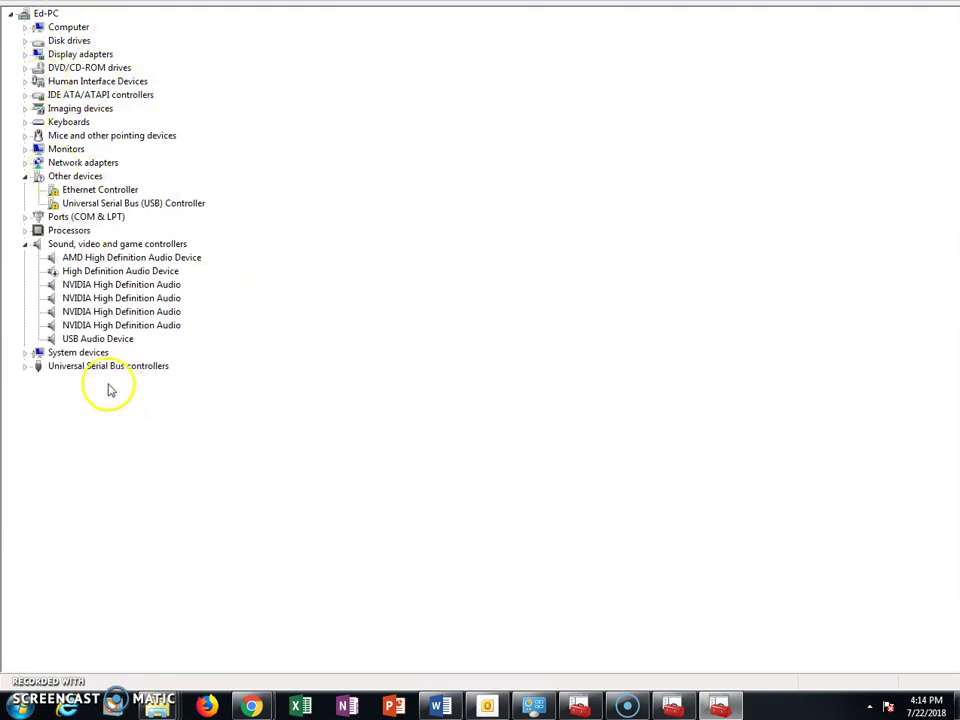
Check the available actions for the AMD High Definition Audio Device and the High Definition Audio Device, plus the speaker icon's status.
left_click(80, 259)
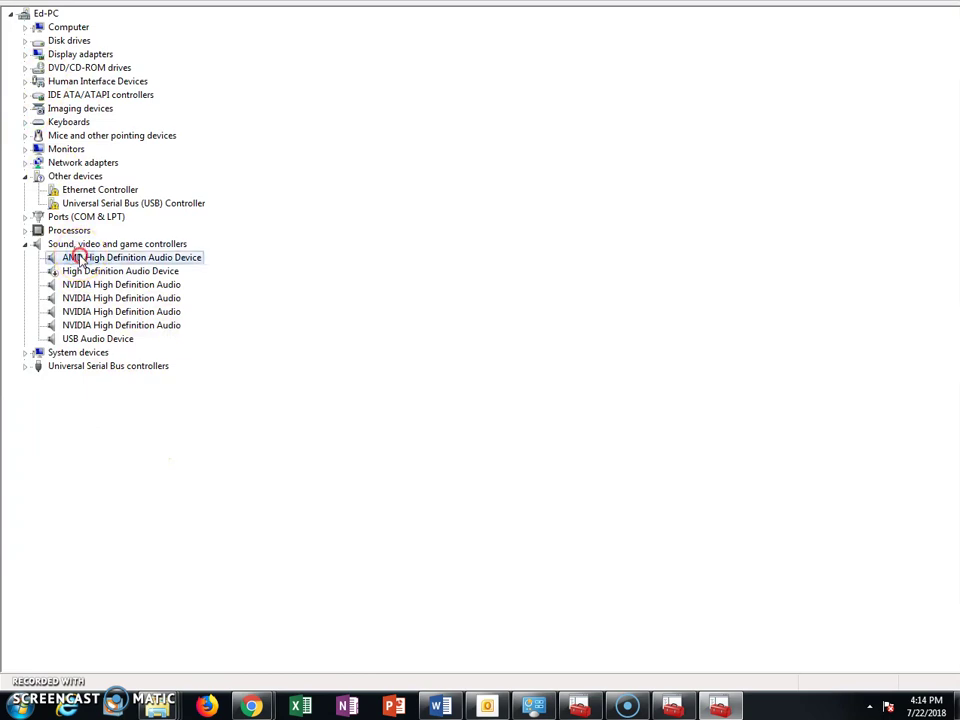
right_click(80, 259)
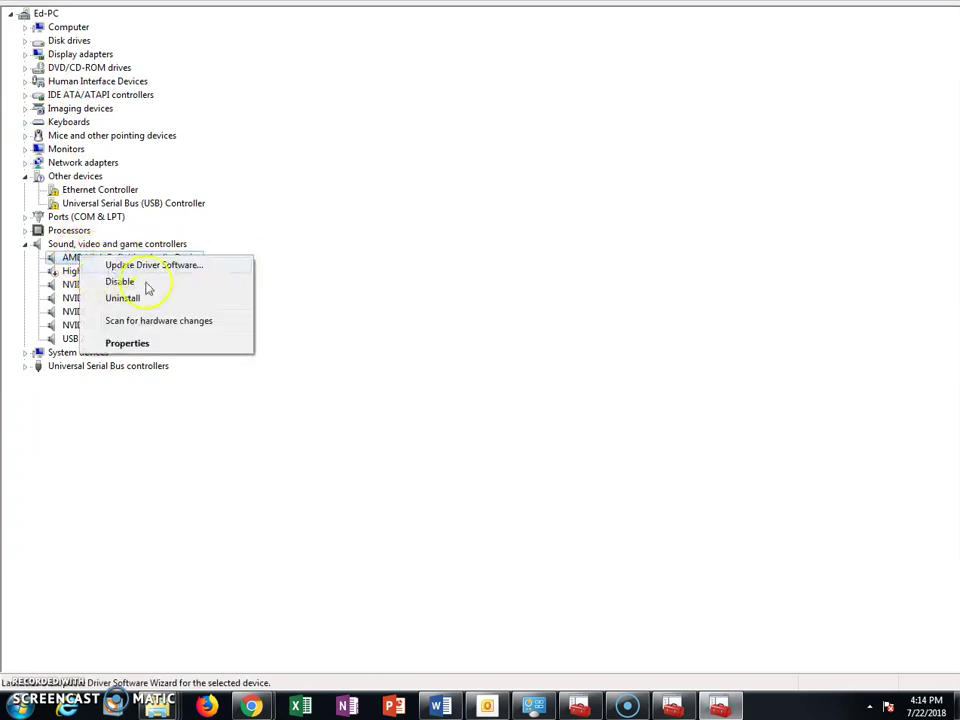
left_click(463, 388)
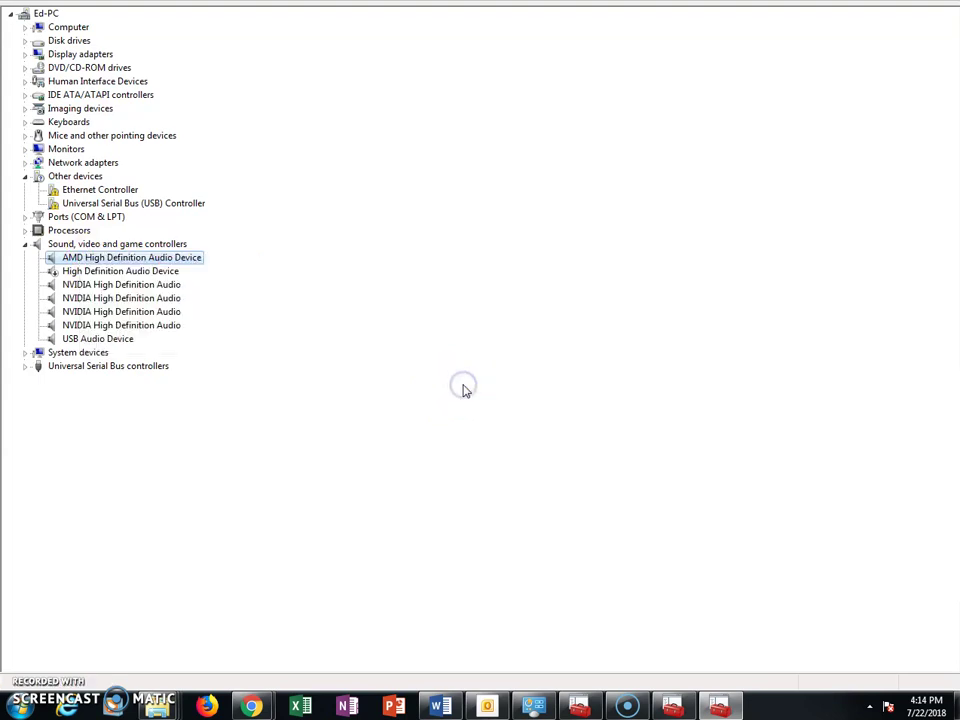
right_click(90, 272)
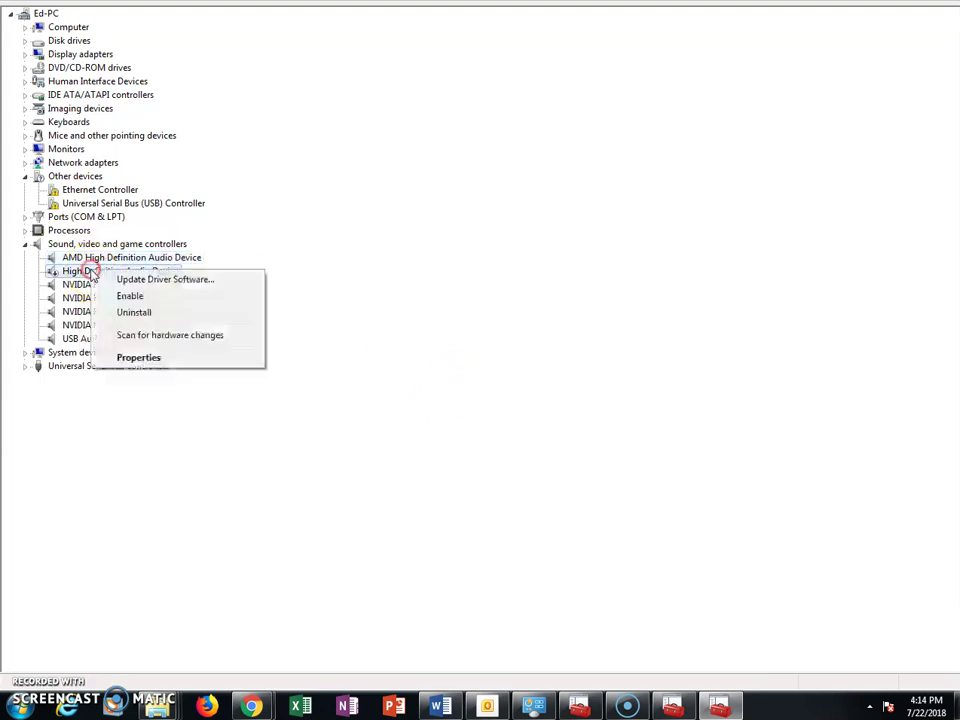
left_click(867, 709)
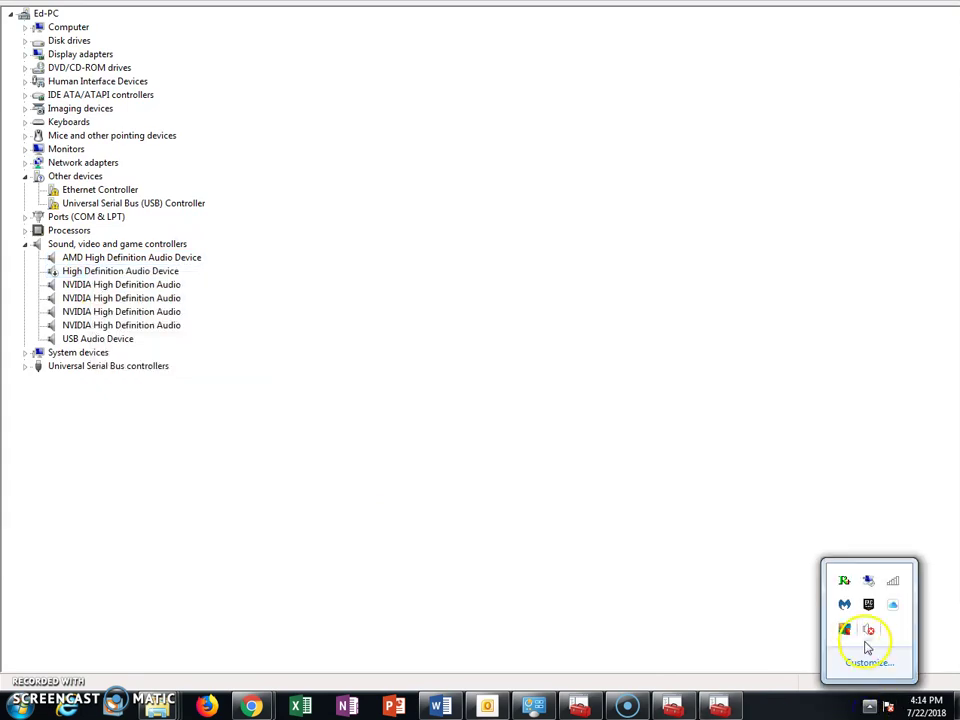
mouse_move(872, 634)
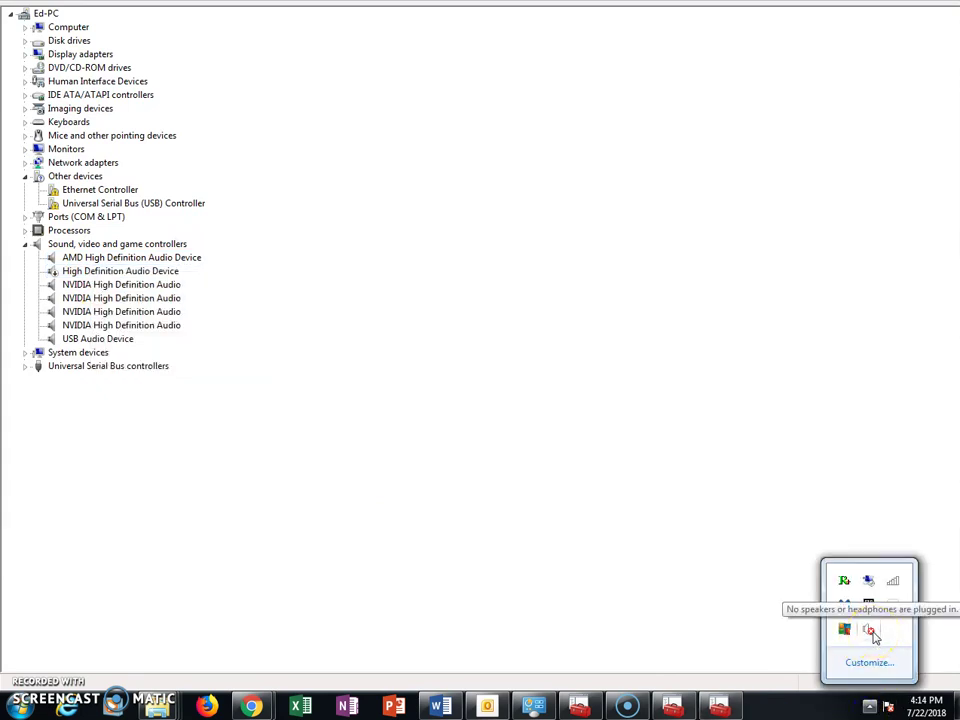
Enable the High Definition Audio Device under Sound, video and game controllers and recheck the speaker icon.
right_click(71, 272)
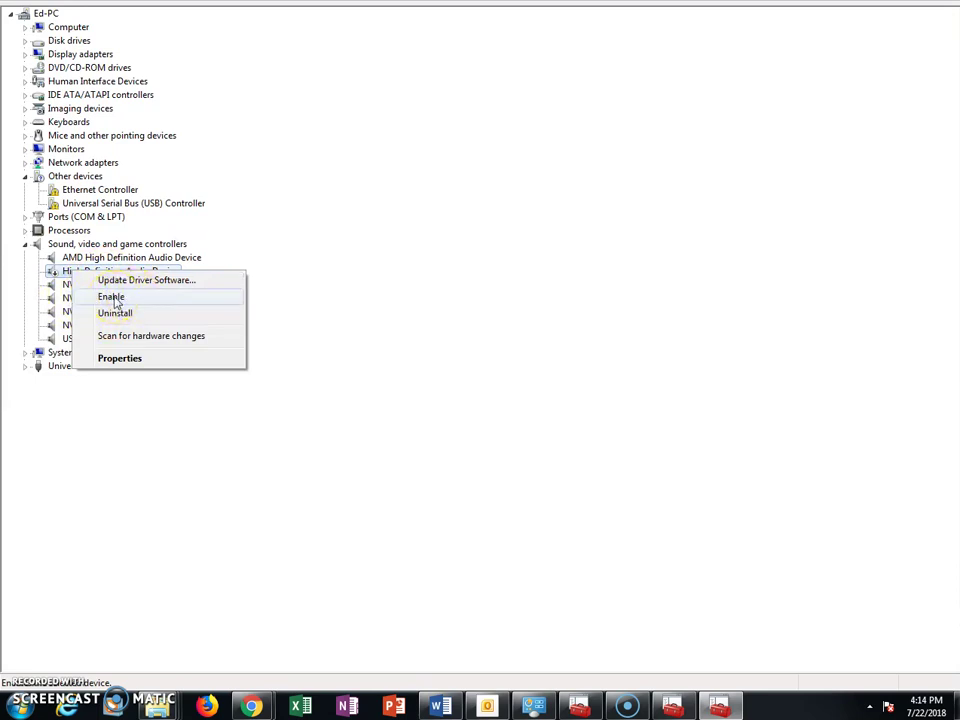
left_click(112, 297)
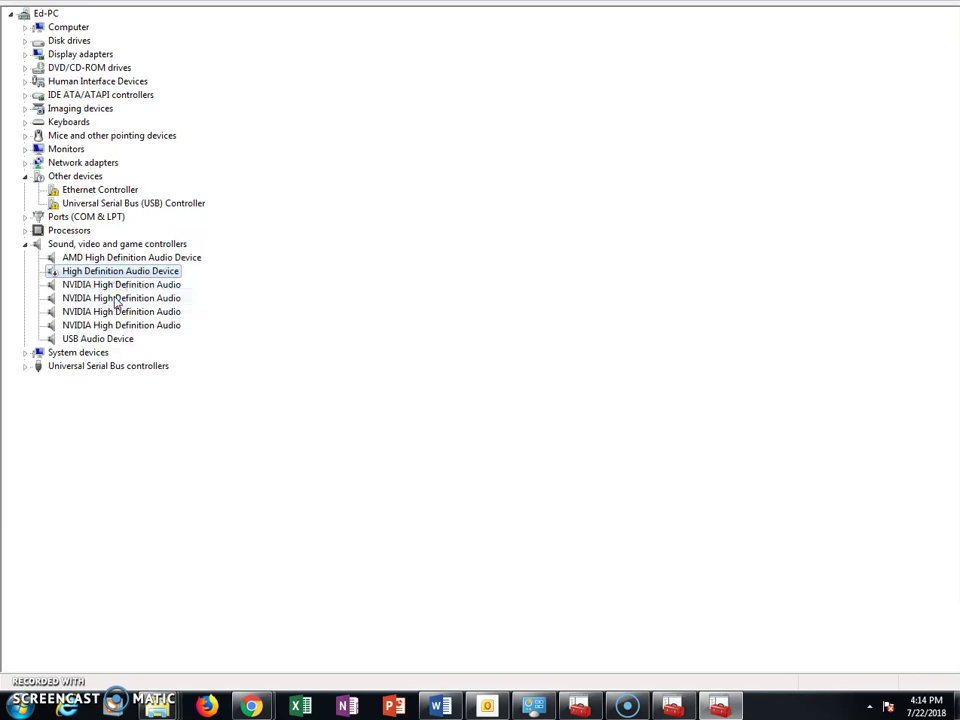
left_click(868, 706)
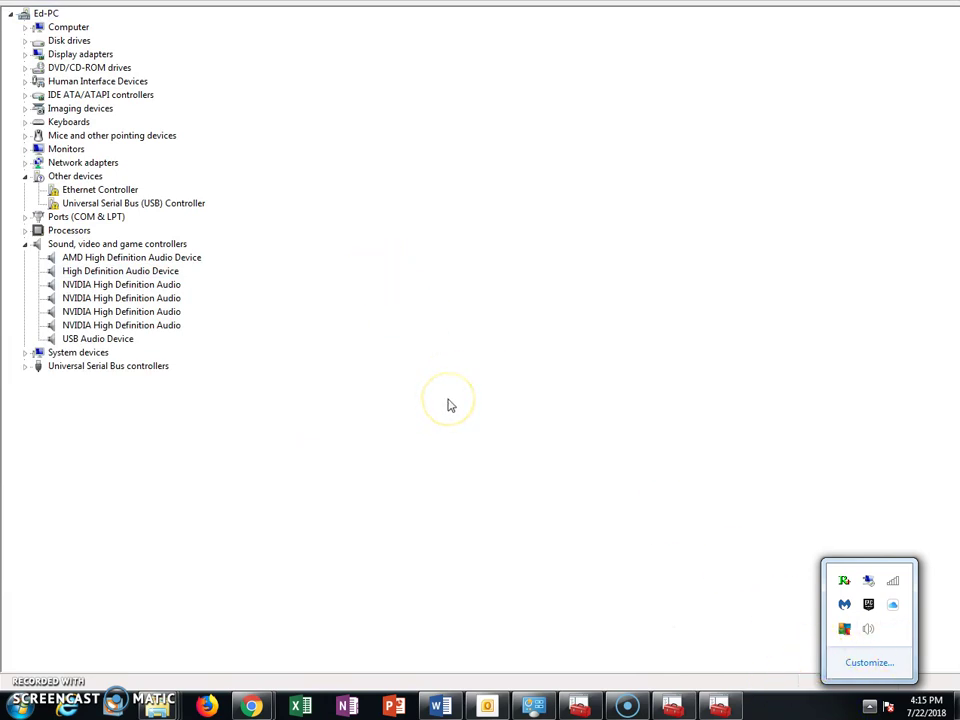
left_click(450, 405)
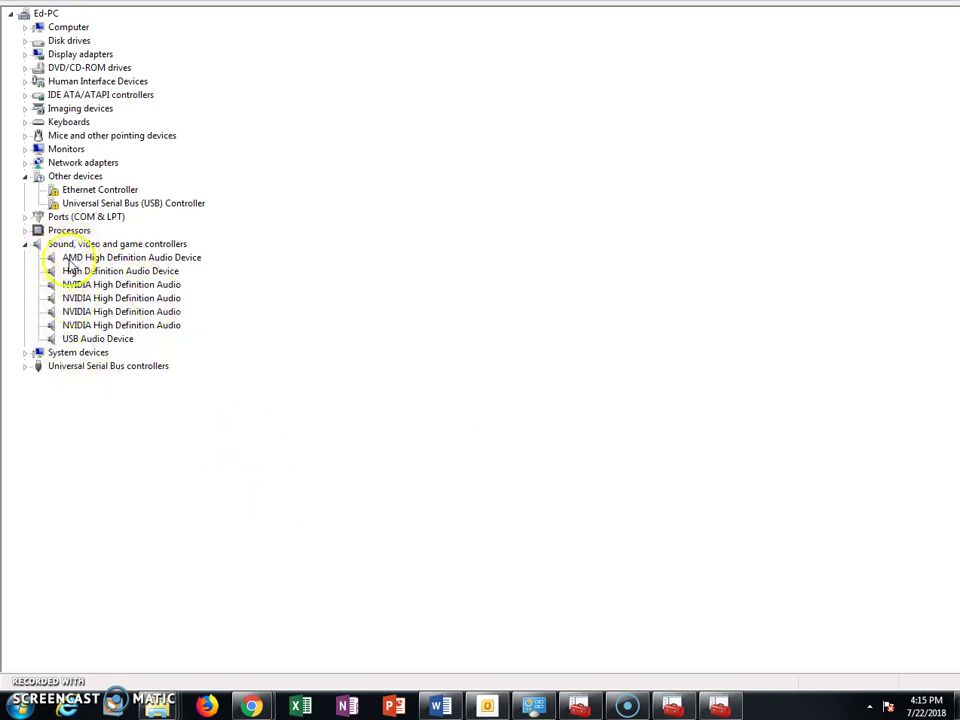
Review the actions offered for the AMD High Definition Audio Device and the hardware scan options for the computer.
right_click(70, 259)
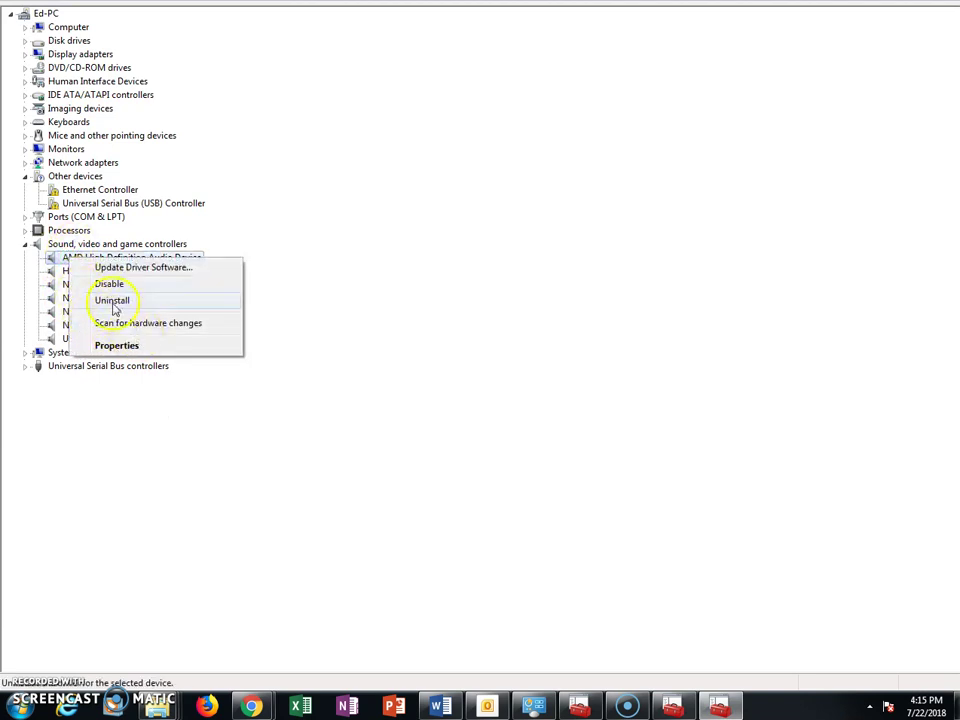
left_click(611, 469)
right_click(55, 13)
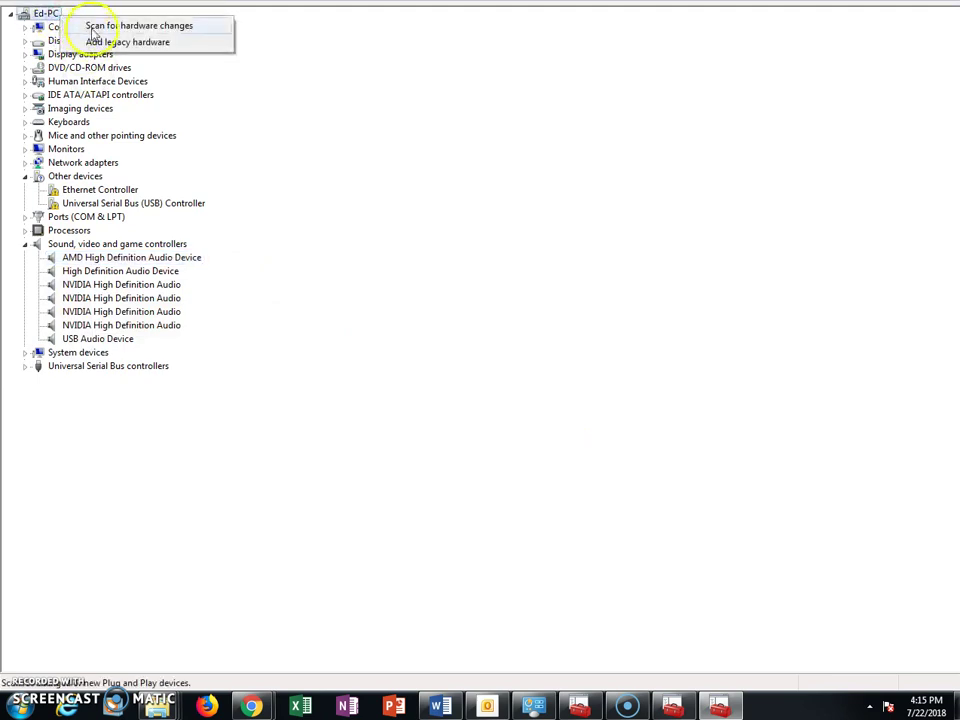
left_click(366, 446)
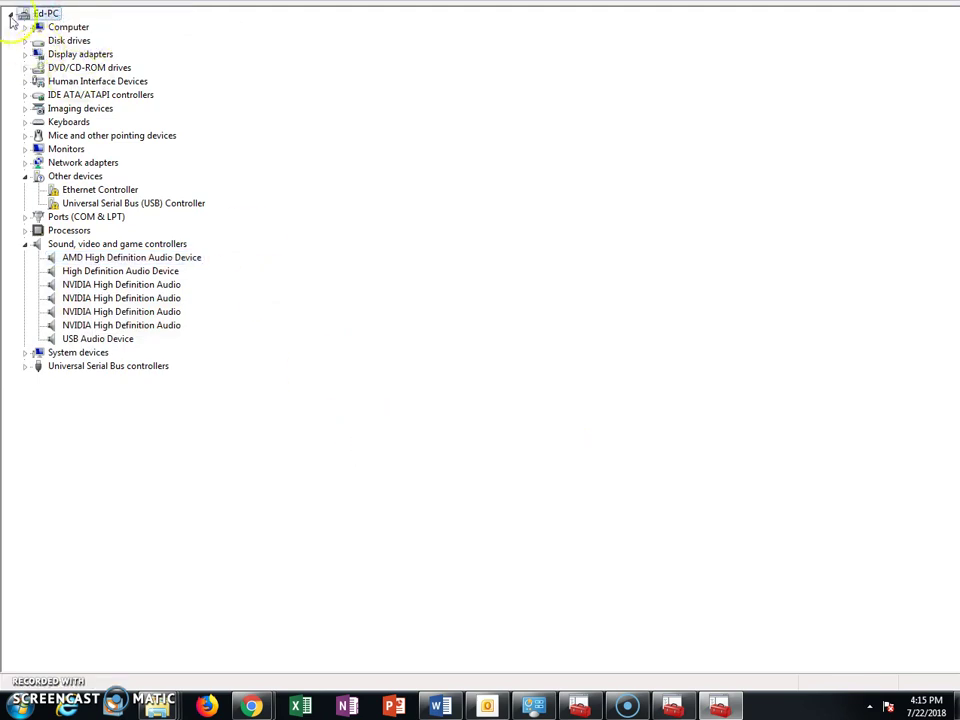
right_click(46, 15)
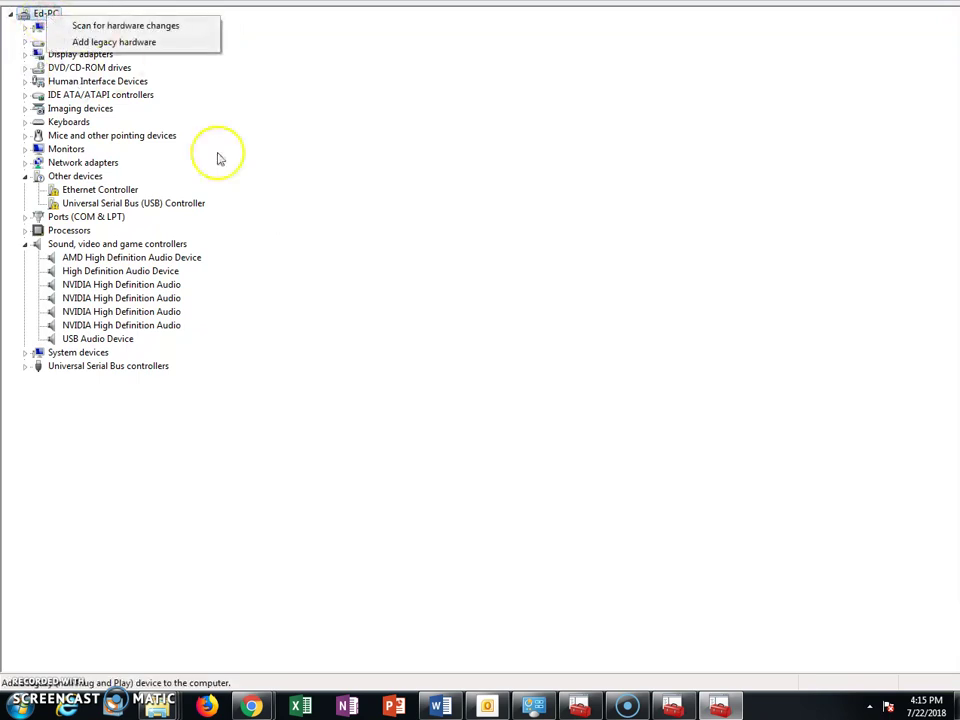
left_click(462, 553)
left_click(444, 539)
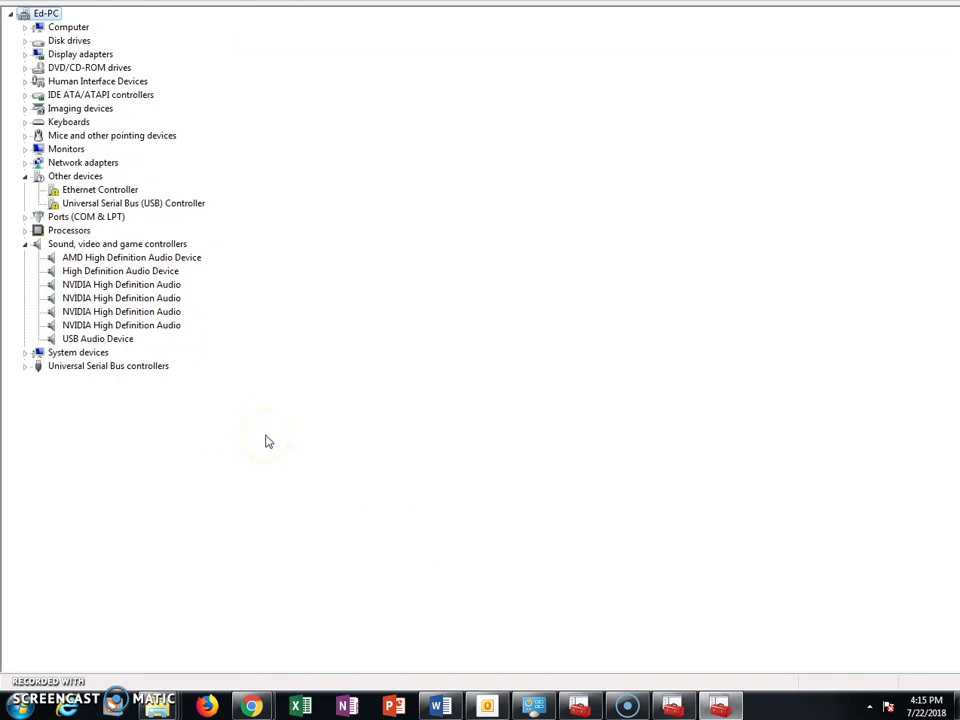
Mute the speakers through the system volume control.
left_click(869, 706)
right_click(868, 628)
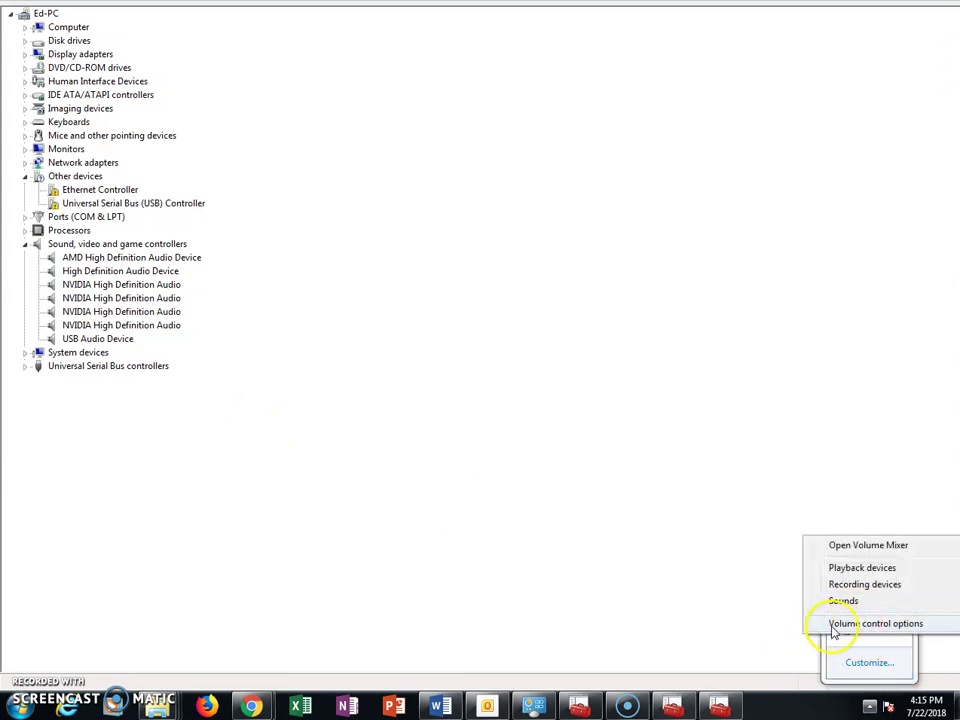
left_click(835, 623)
left_click(869, 706)
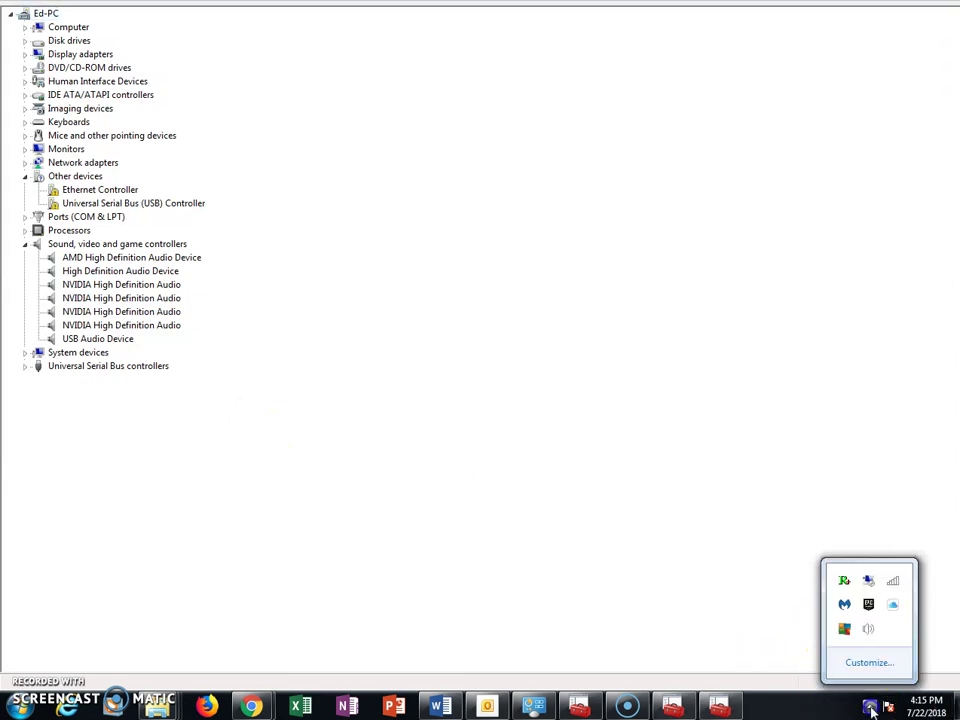
left_click(868, 630)
left_click(868, 547)
left_click(766, 711)
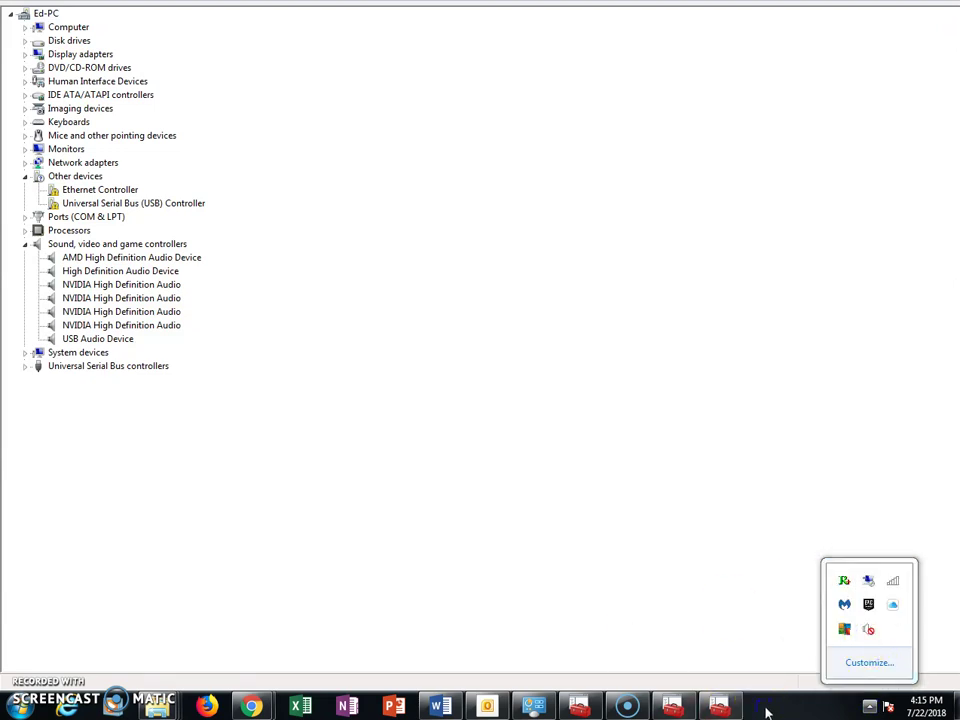
Unmute Speakers, System Sounds and the Chrome video in the Volume Mixer, and close the mixer.
left_click(869, 631)
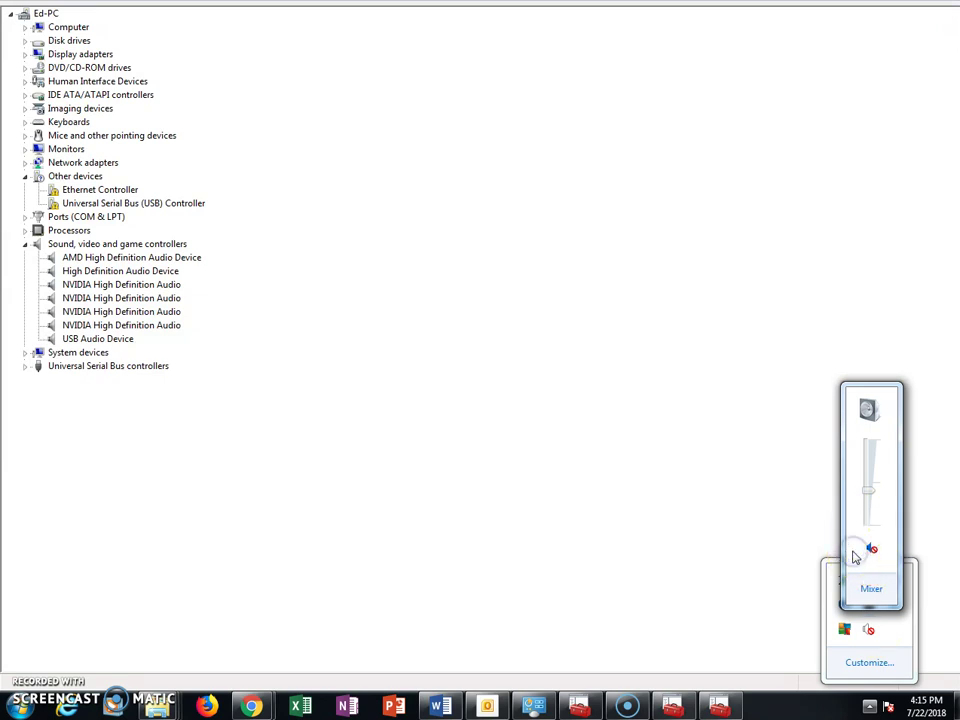
left_click(869, 590)
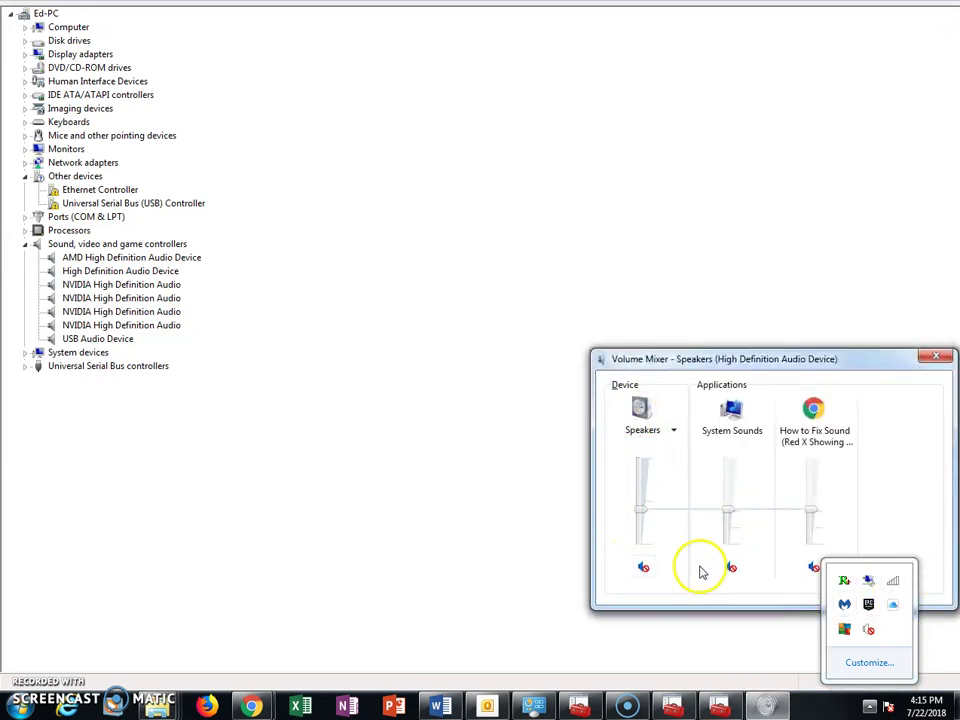
left_click(640, 566)
left_click(731, 567)
left_click(813, 567)
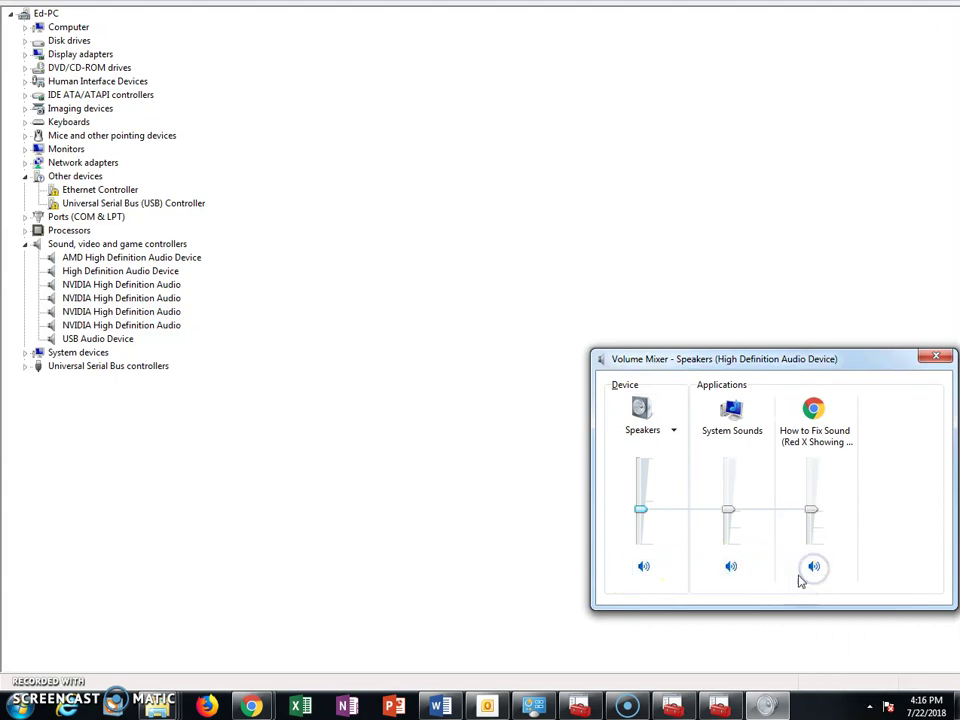
left_click(938, 360)
Open the playback devices and run a sound test on the default Speakers.
left_click(869, 706)
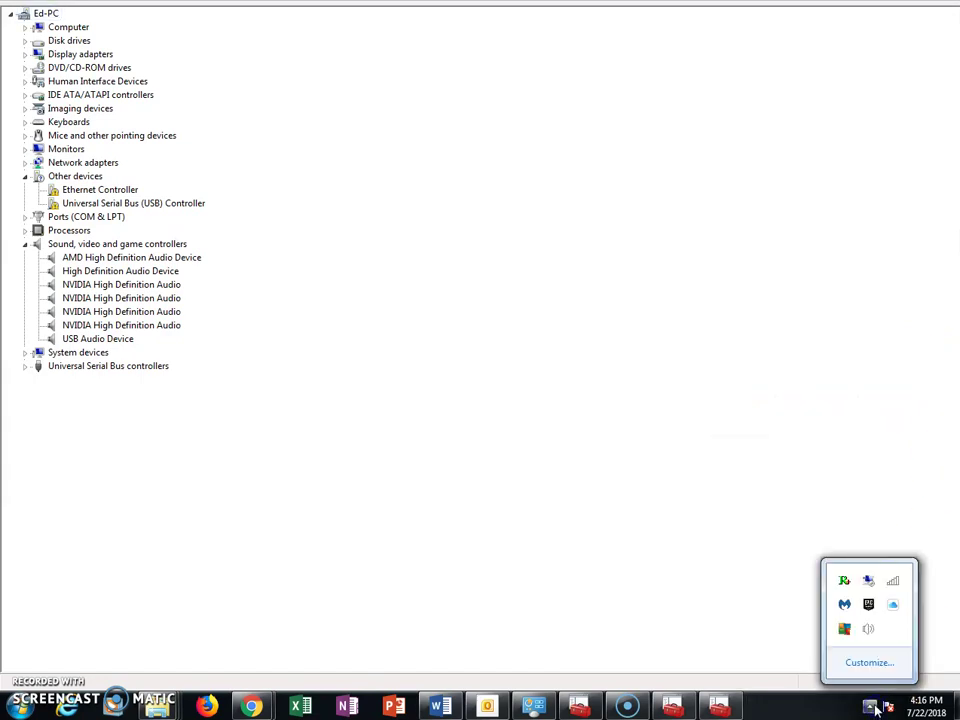
right_click(866, 632)
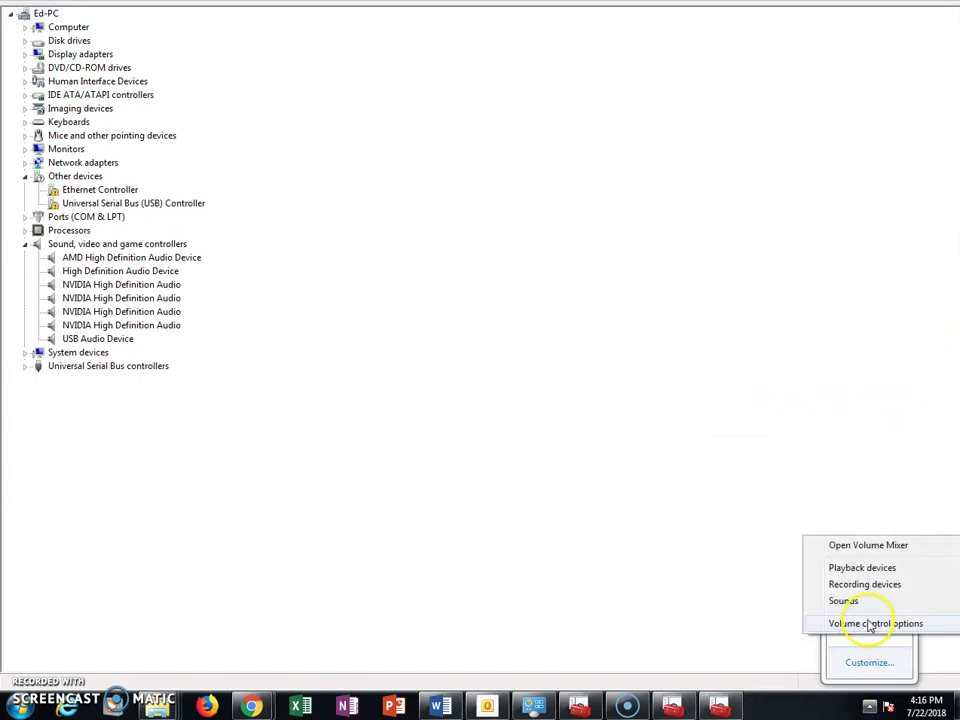
left_click(843, 566)
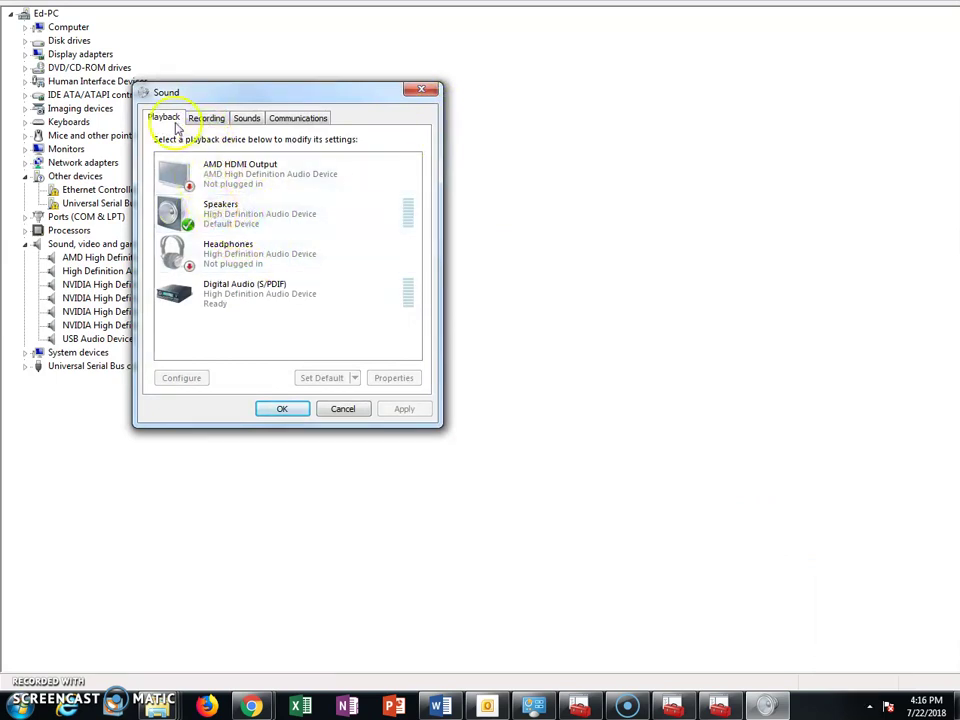
right_click(225, 224)
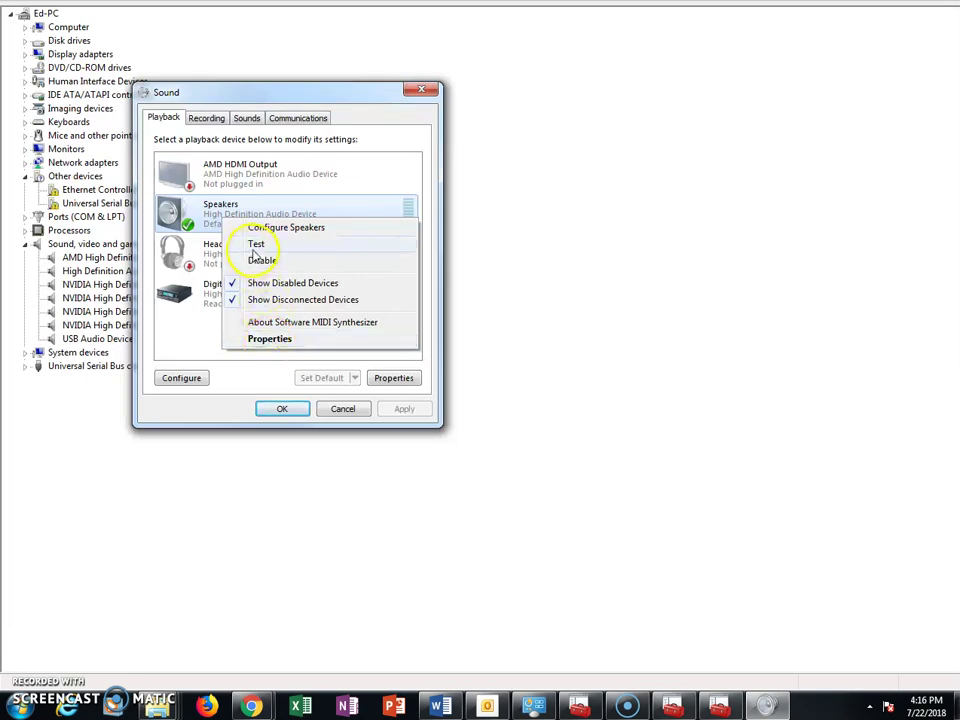
left_click(256, 246)
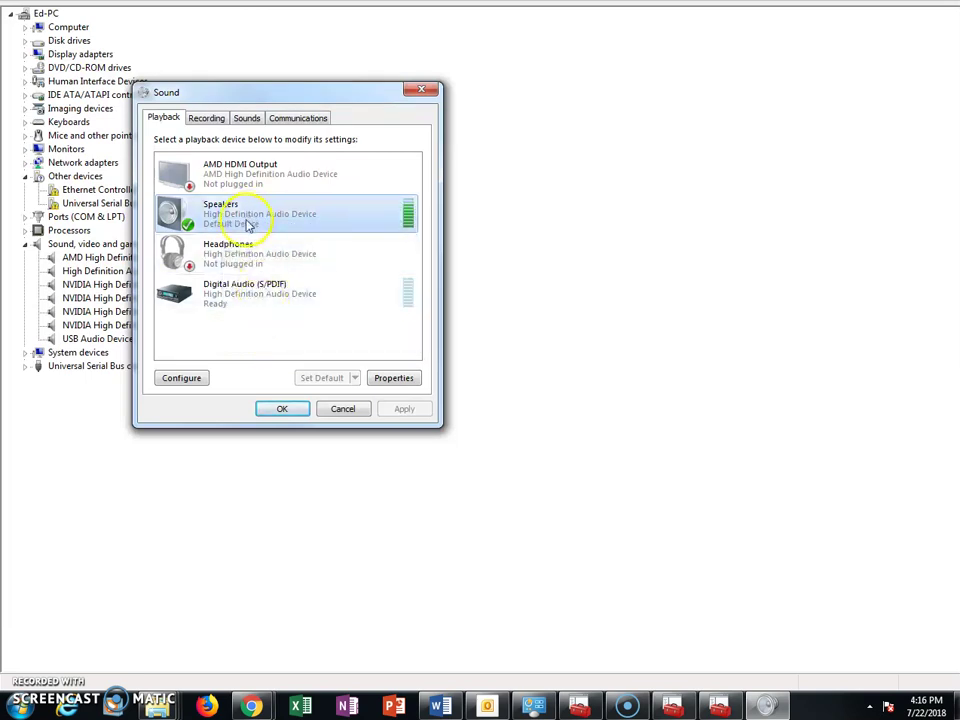
Open the speaker setup of the default Speakers to view the audio channel configuration, and cancel it.
left_click(186, 377)
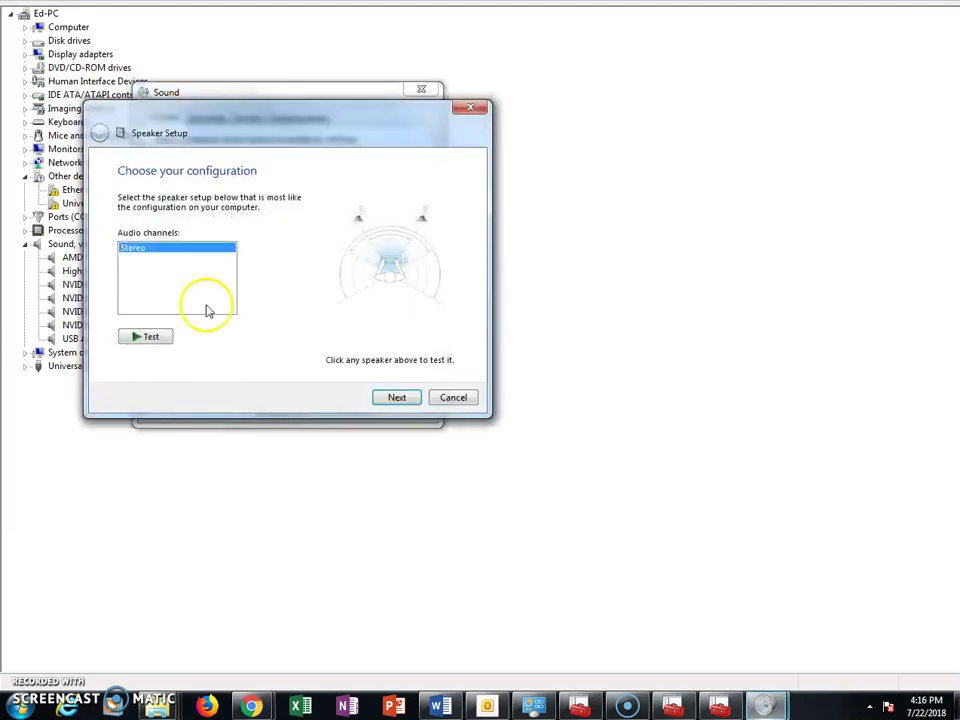
left_click(453, 397)
Check the level and balance in the Speakers' properties, and apply the properties with the 16 bit, 44100 Hz (CD Quality) default format.
right_click(222, 217)
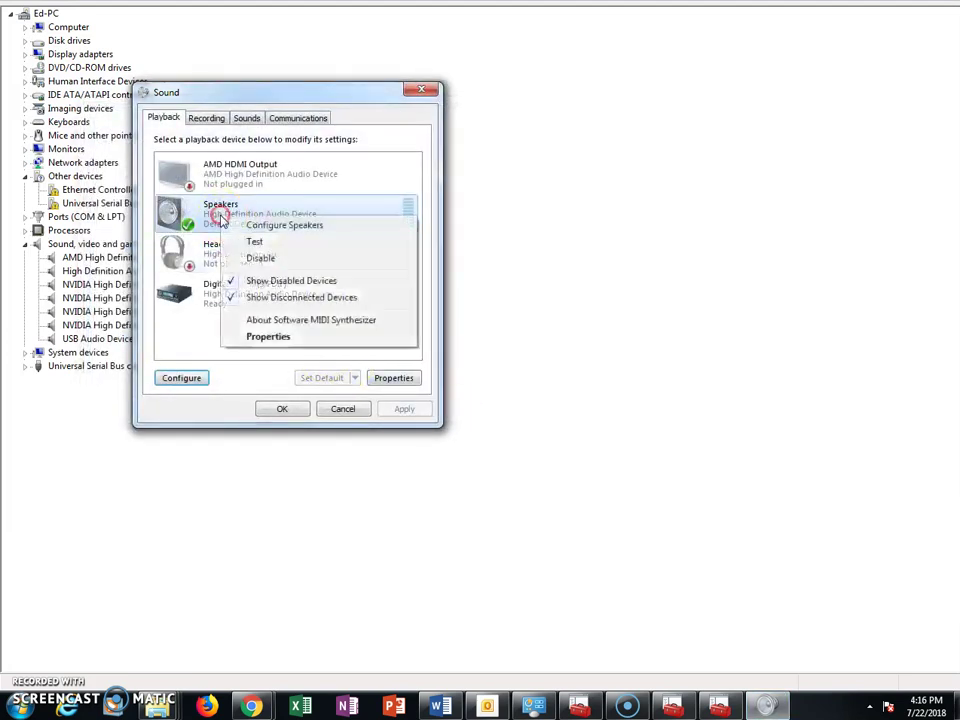
left_click(268, 337)
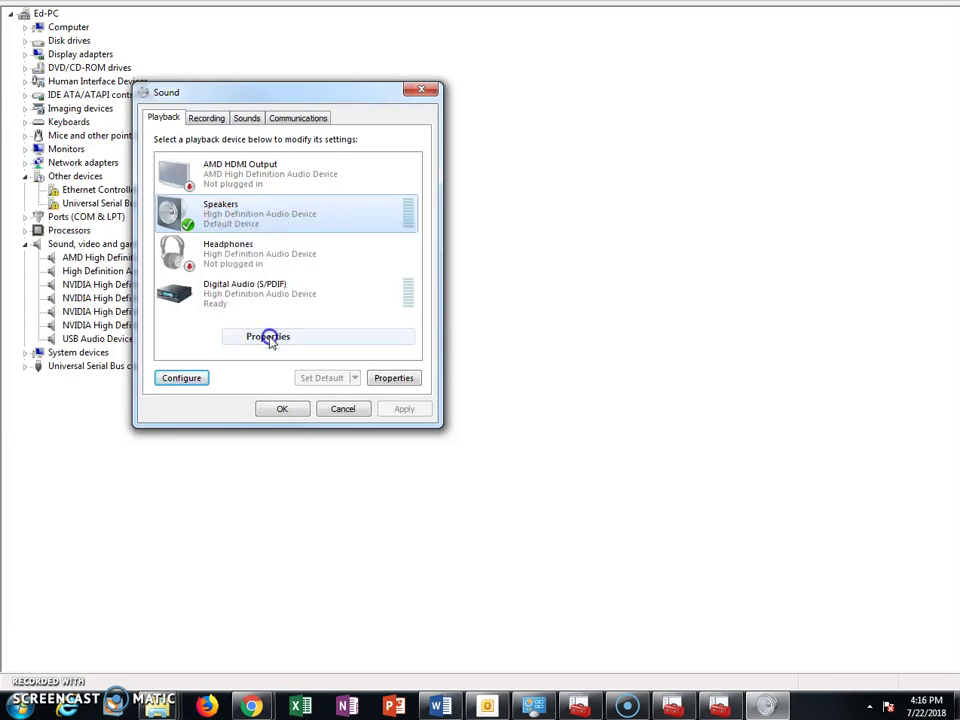
left_click(221, 176)
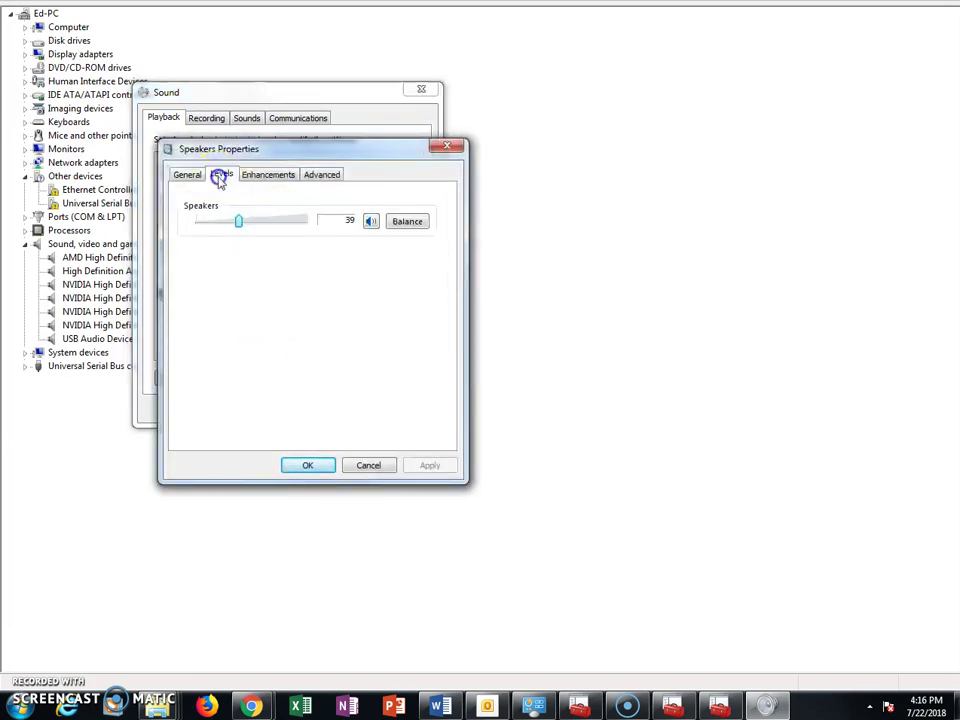
left_click(239, 221)
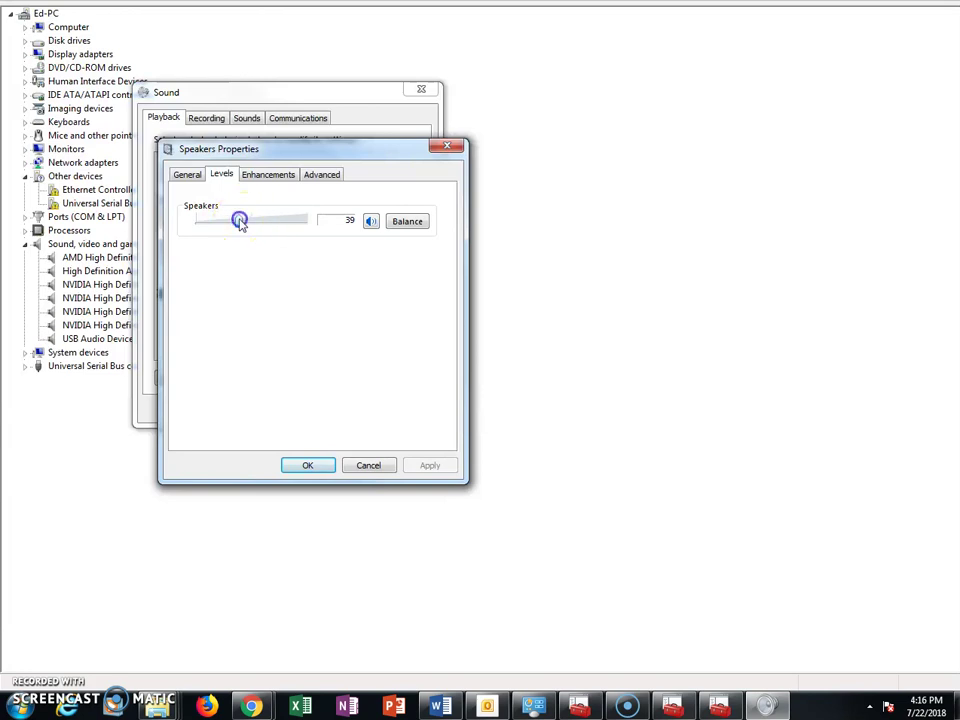
left_click(370, 224)
left_click(408, 223)
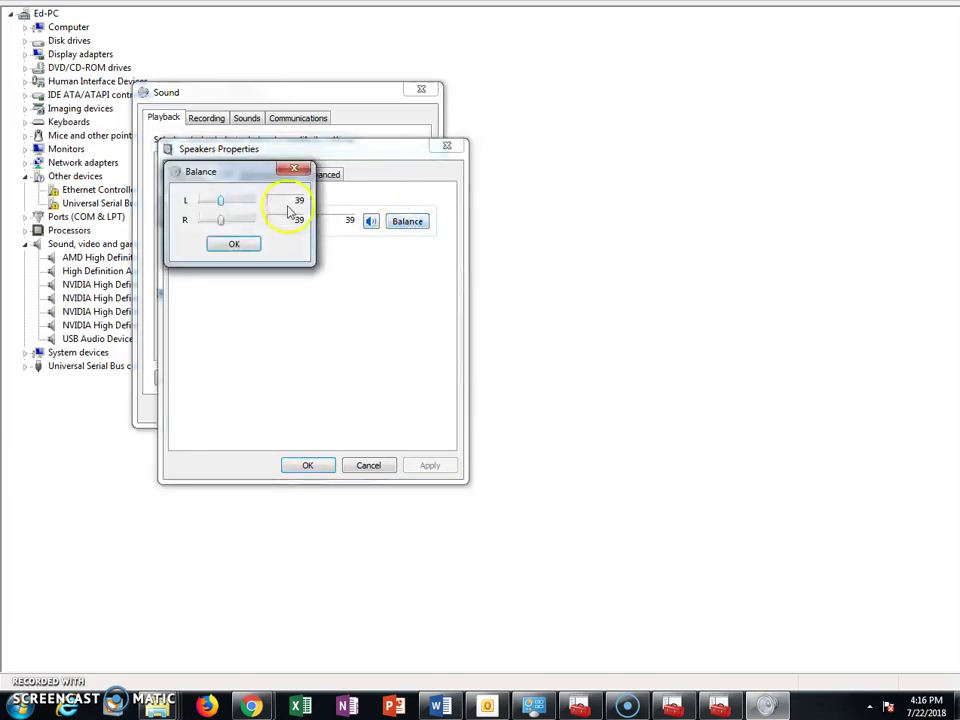
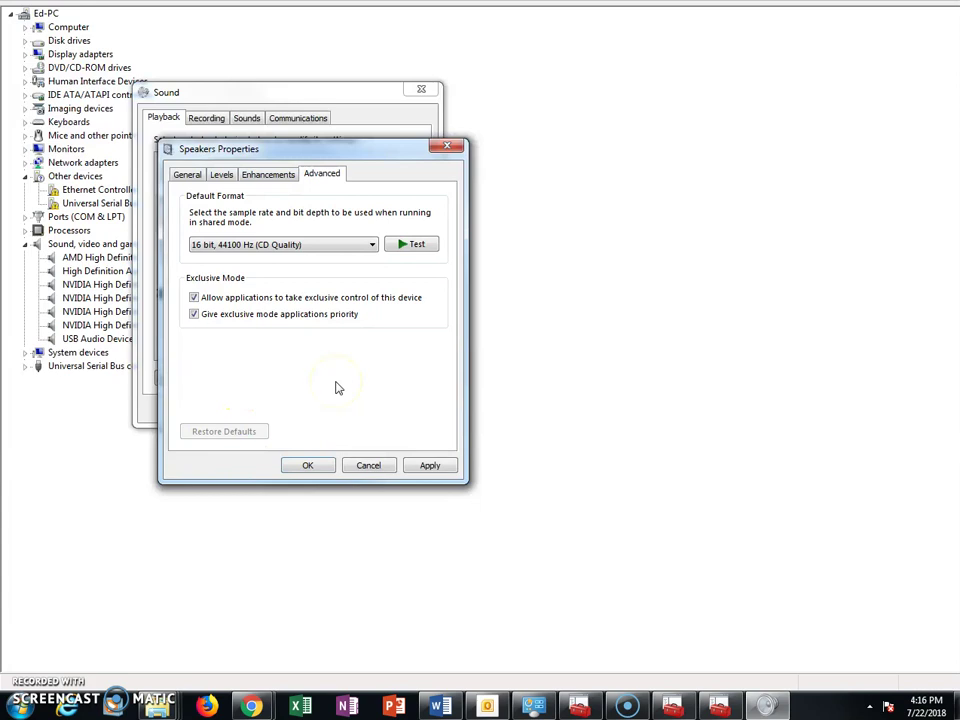
left_click(430, 466)
left_click(313, 465)
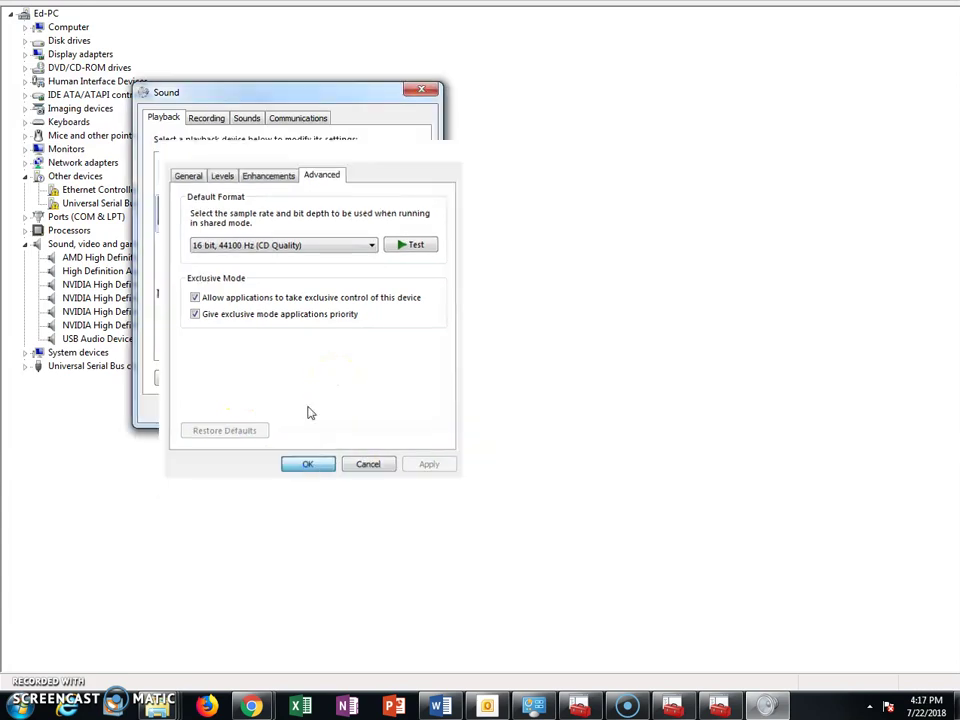
Test the Stereo channels in the speaker setup, and close both the setup and the Sound settings.
left_click(193, 380)
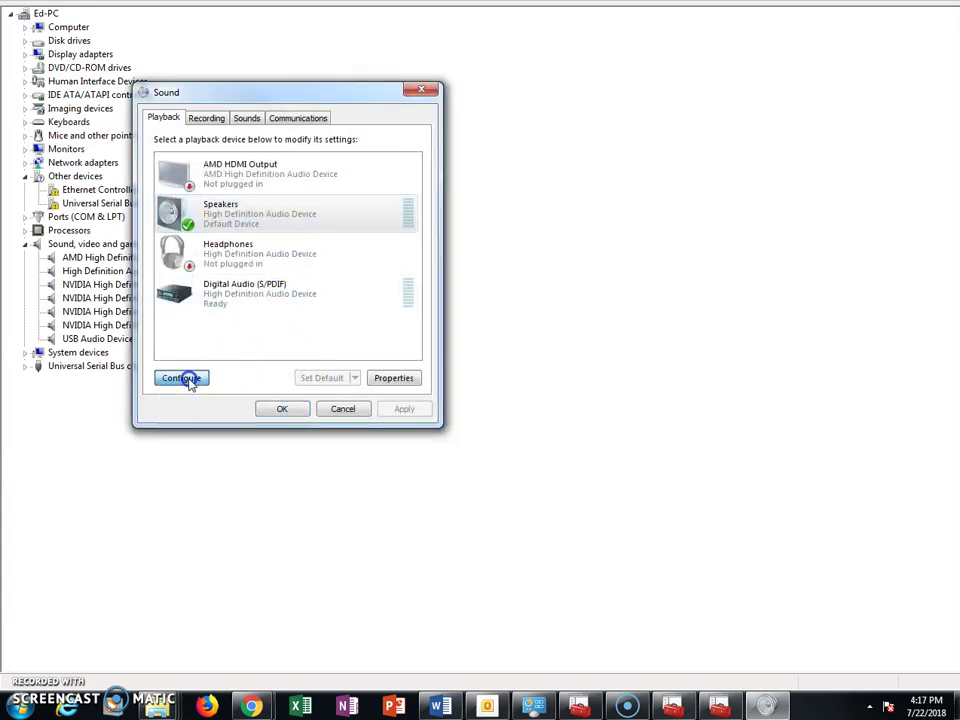
left_click(140, 340)
left_click(455, 398)
left_click(352, 410)
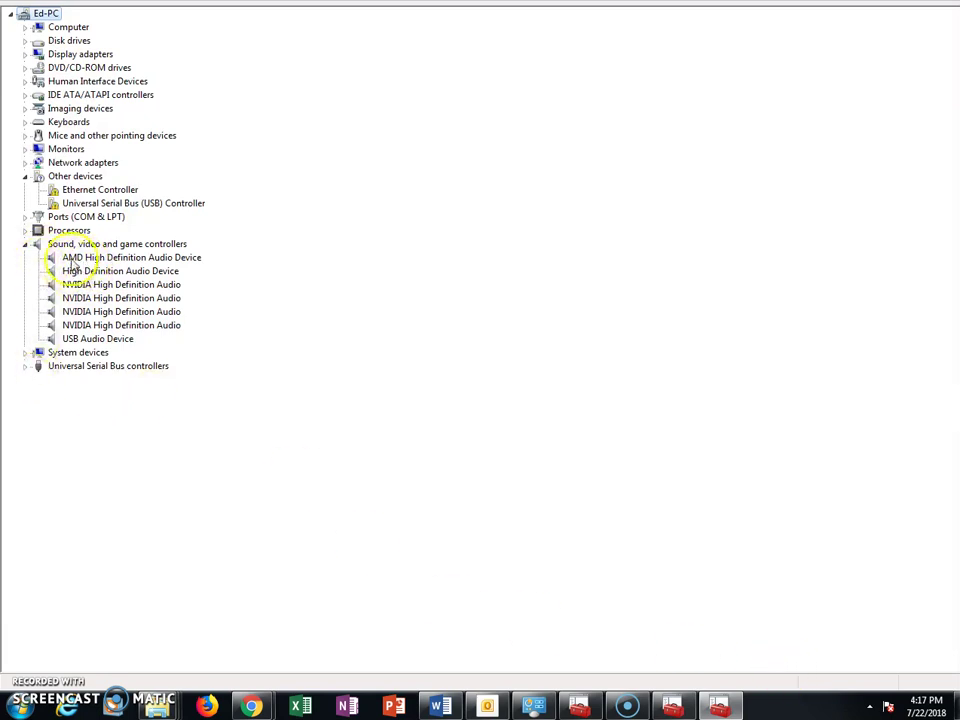
Review the driver update, disable and uninstall actions offered for the AMD High Definition Audio Device.
left_click(72, 258)
right_click(72, 258)
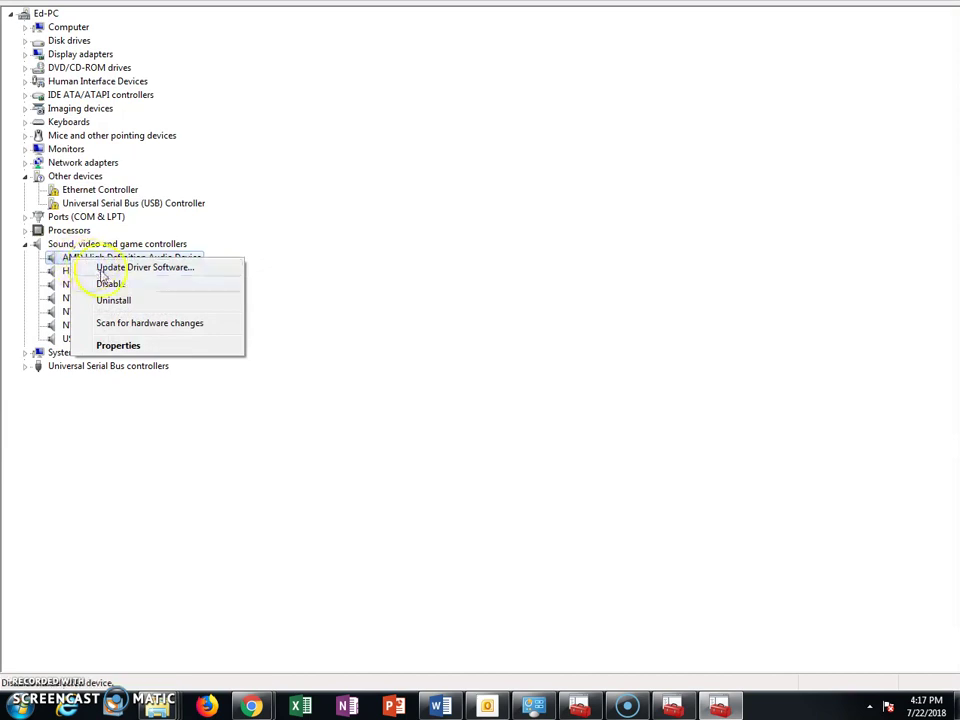
left_click(424, 416)
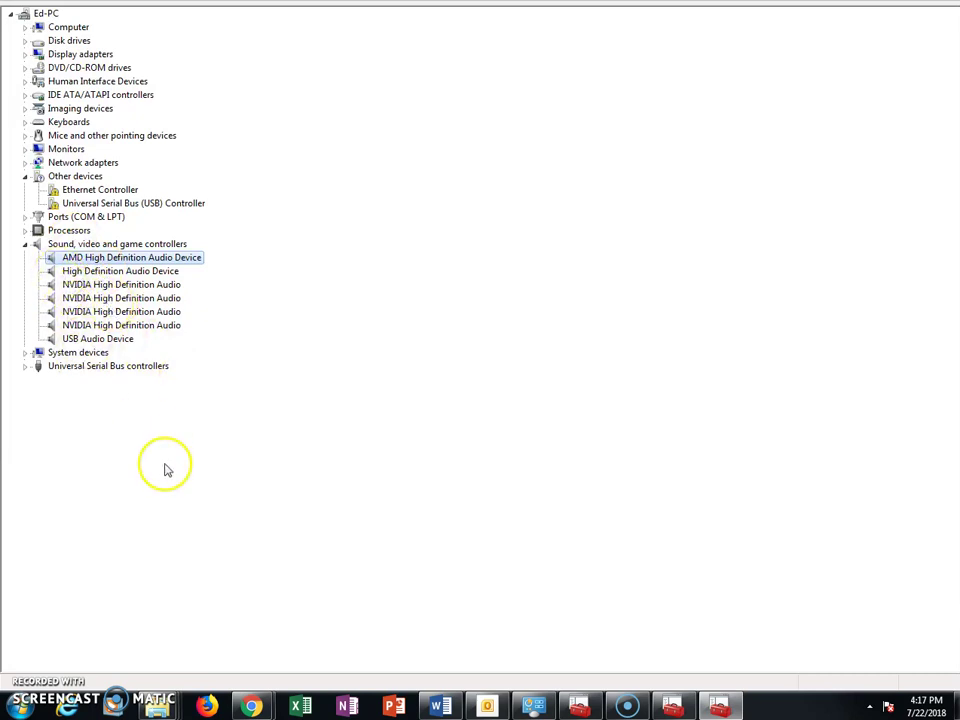
Show the hidden notification icons to check the speaker icon, and dismiss them.
left_click(869, 705)
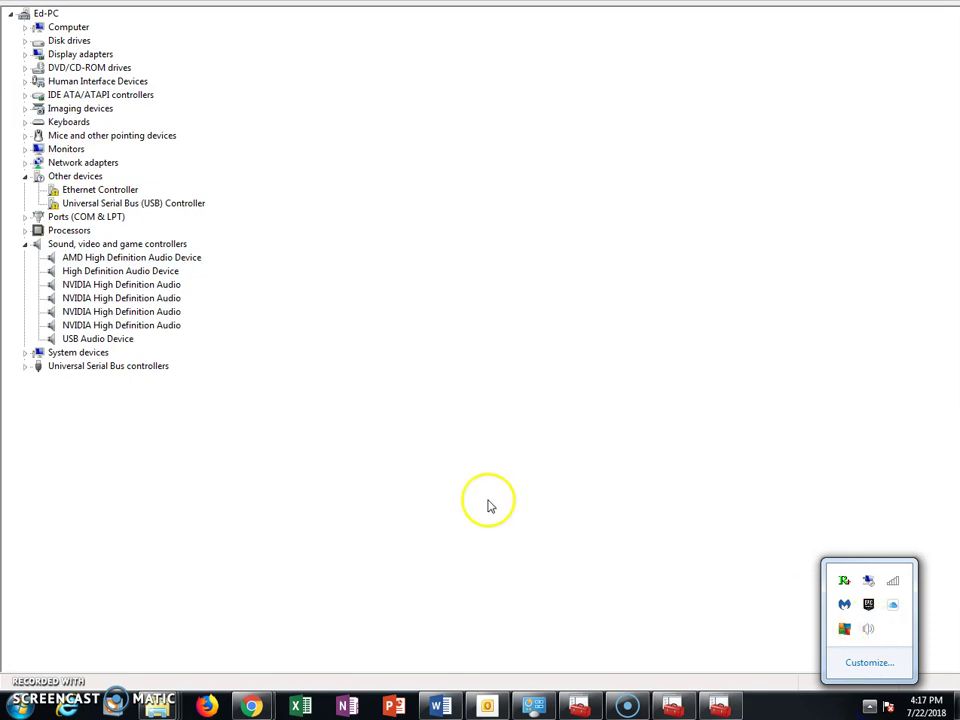
left_click(141, 508)
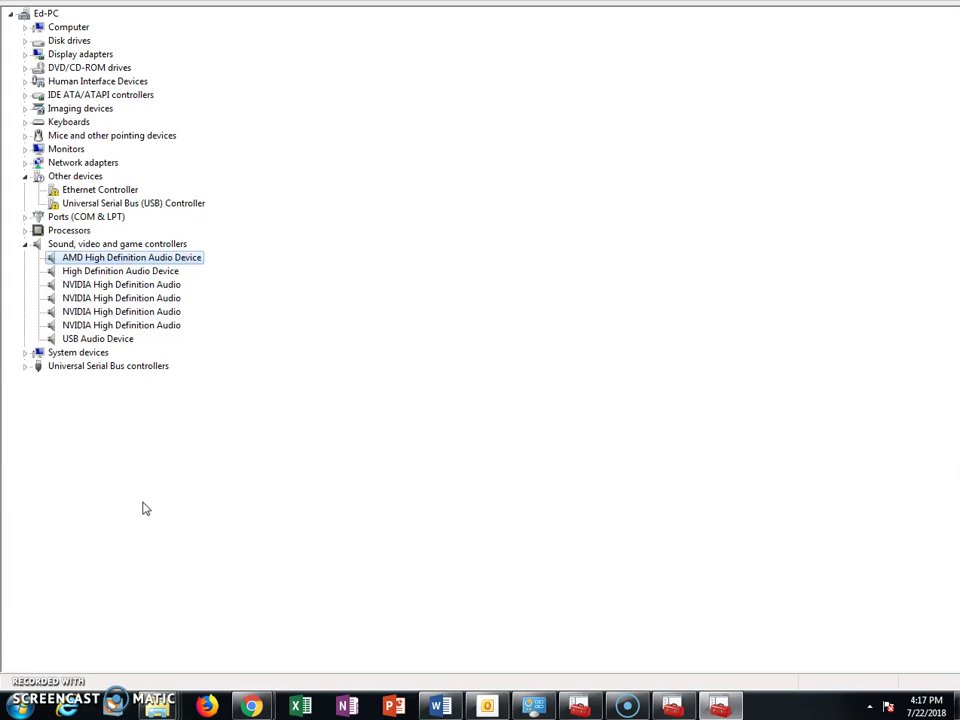
left_click(145, 487)
left_click(356, 624)
Review the driver update and other actions offered for the Ethernet Controller under Other devices.
left_click(58, 190)
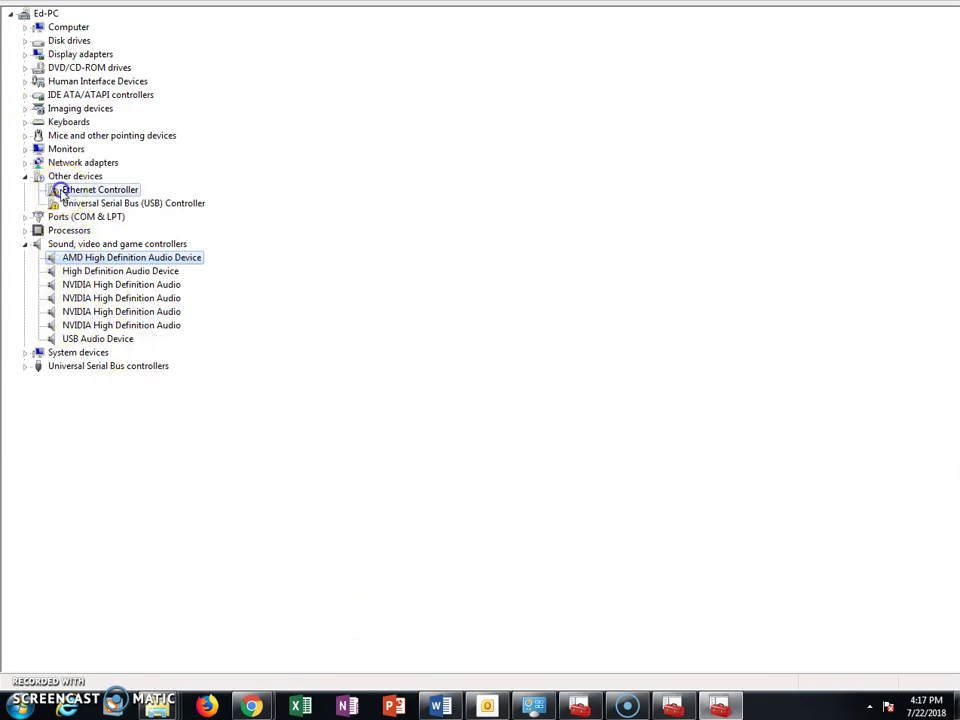
right_click(54, 192)
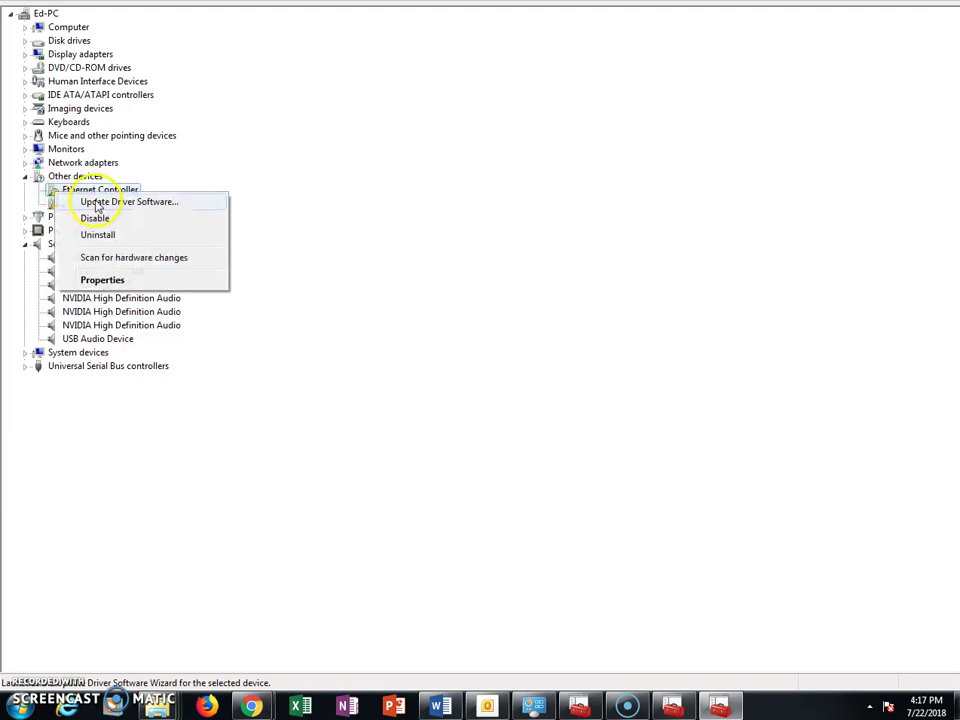
left_click(167, 553)
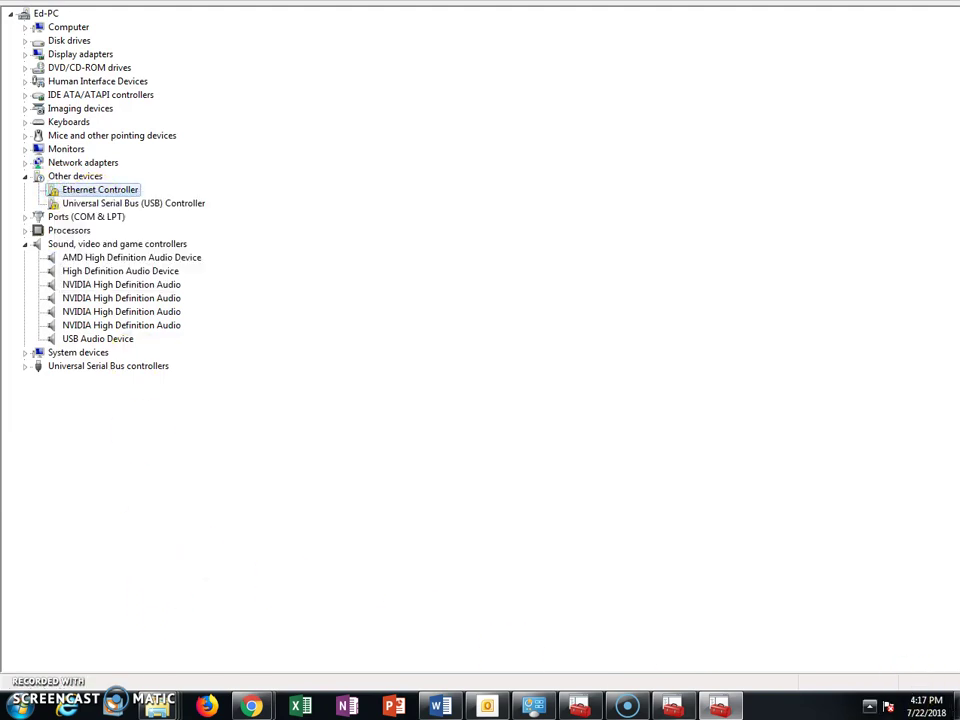
Check the Speakers volume status on the hidden speaker icon in the notification area.
left_click(869, 706)
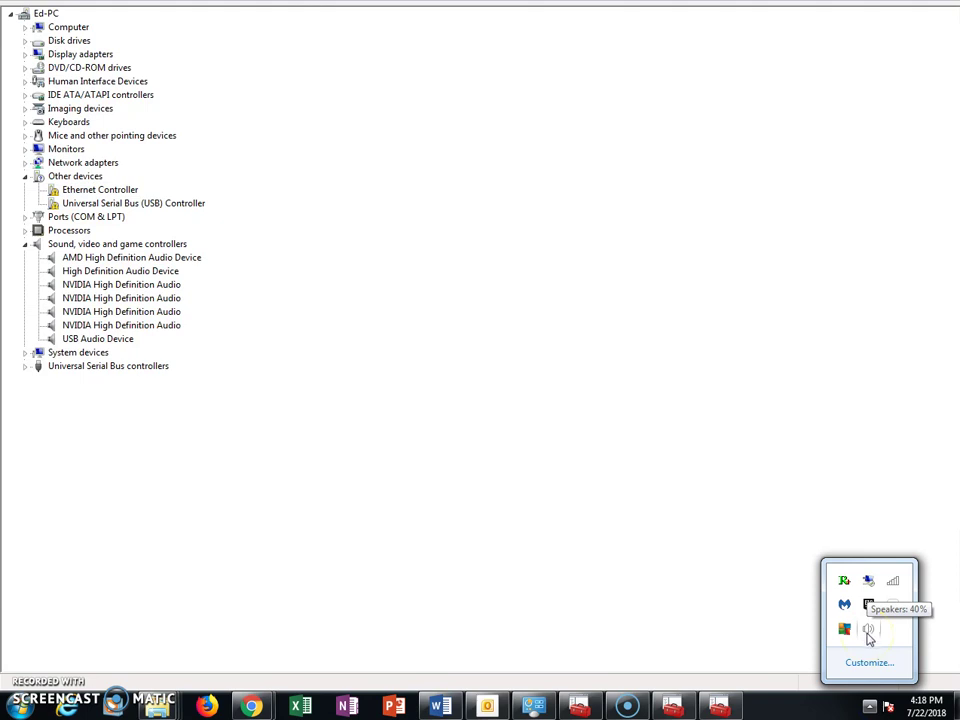
left_click(620, 614)
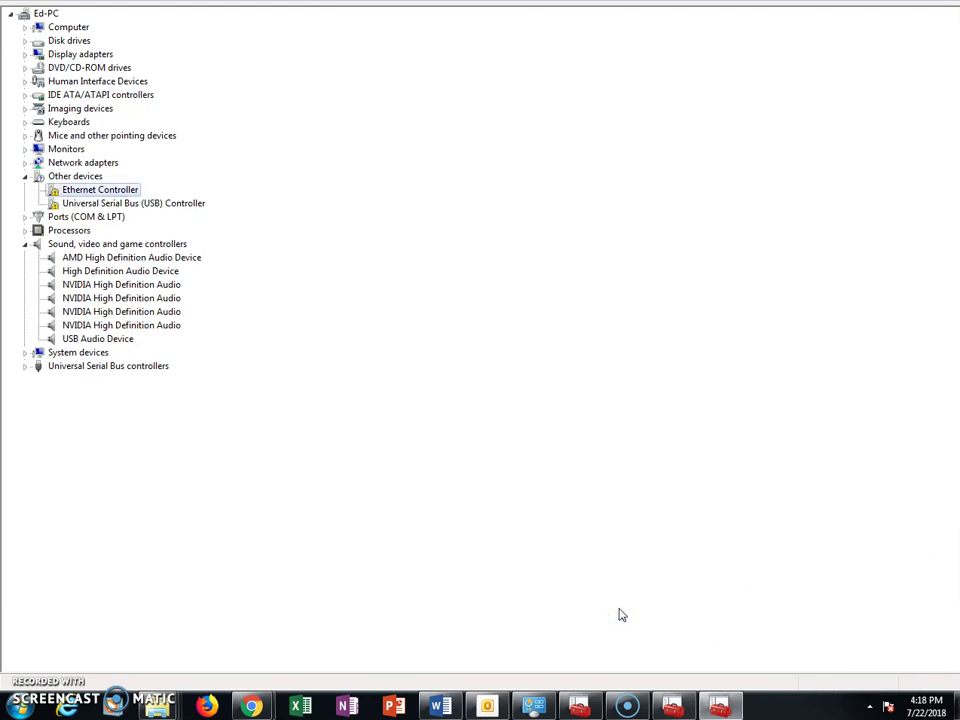
left_click(651, 591)
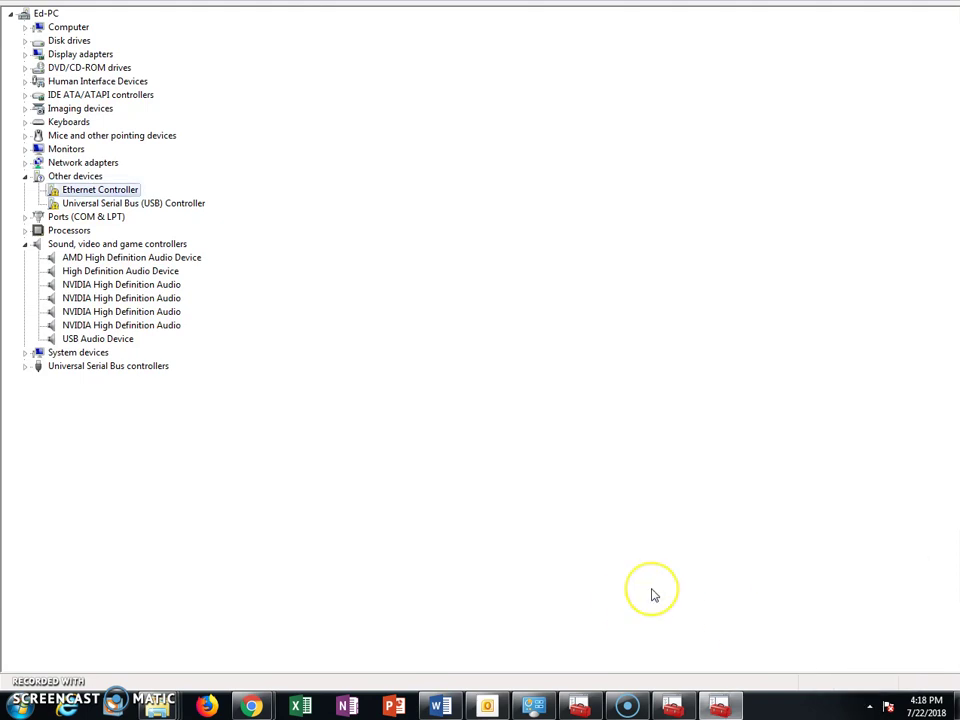